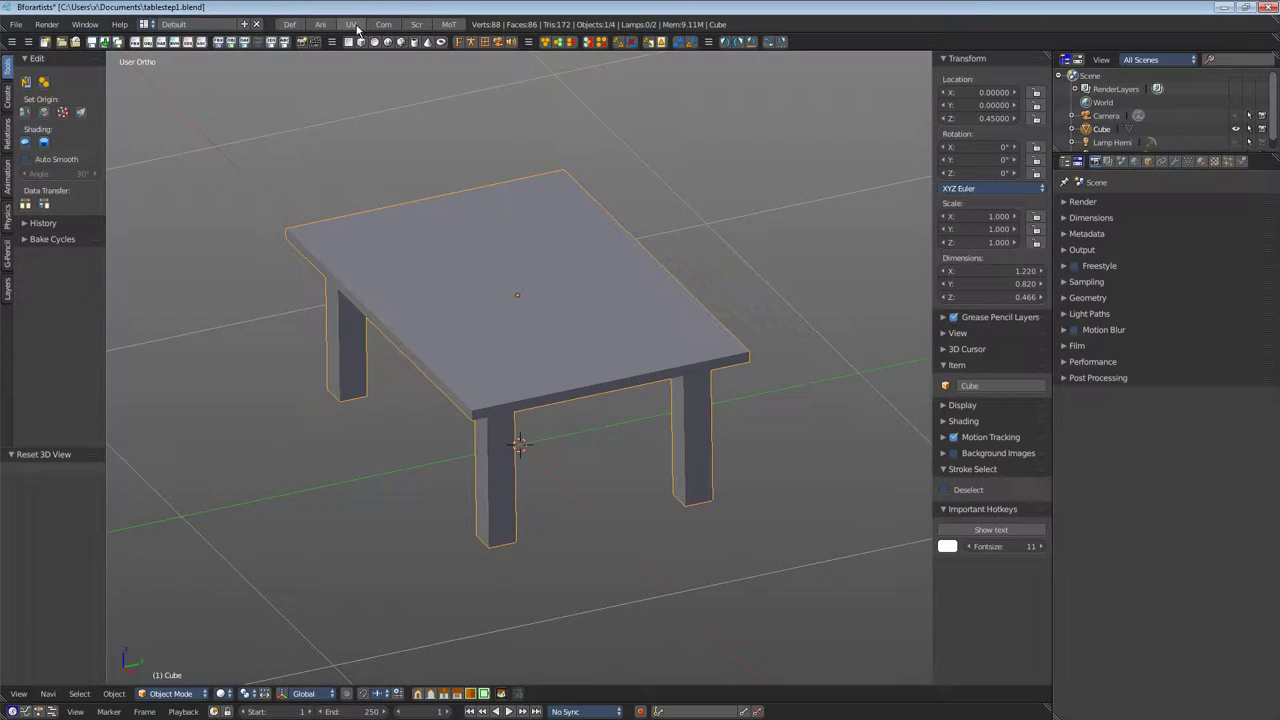
Switch to the UV Editing workspace, frame the table, and put its mesh into Edit Mode
{"action": "left_click", "coordinate": [351, 24]}
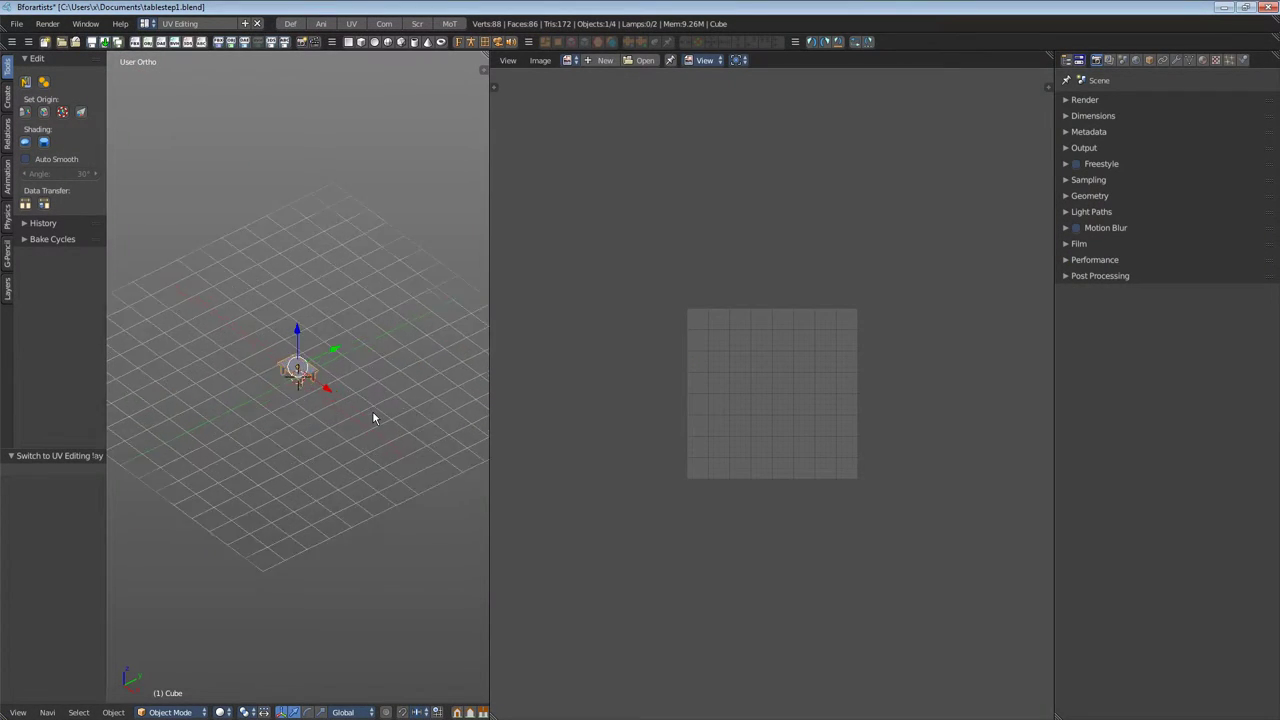
{"action": "key", "text": "KP_Decimal"}
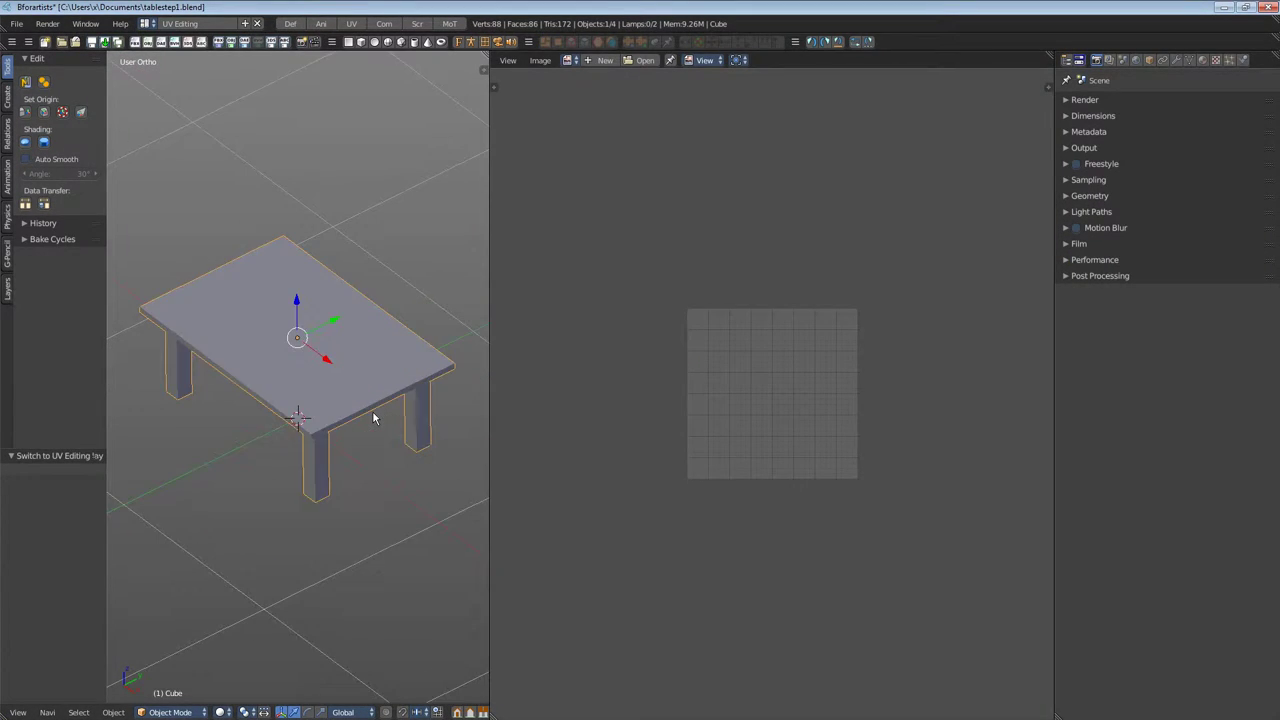
{"action": "left_click", "coordinate": [175, 712]}
{"action": "left_click", "coordinate": [189, 681]}
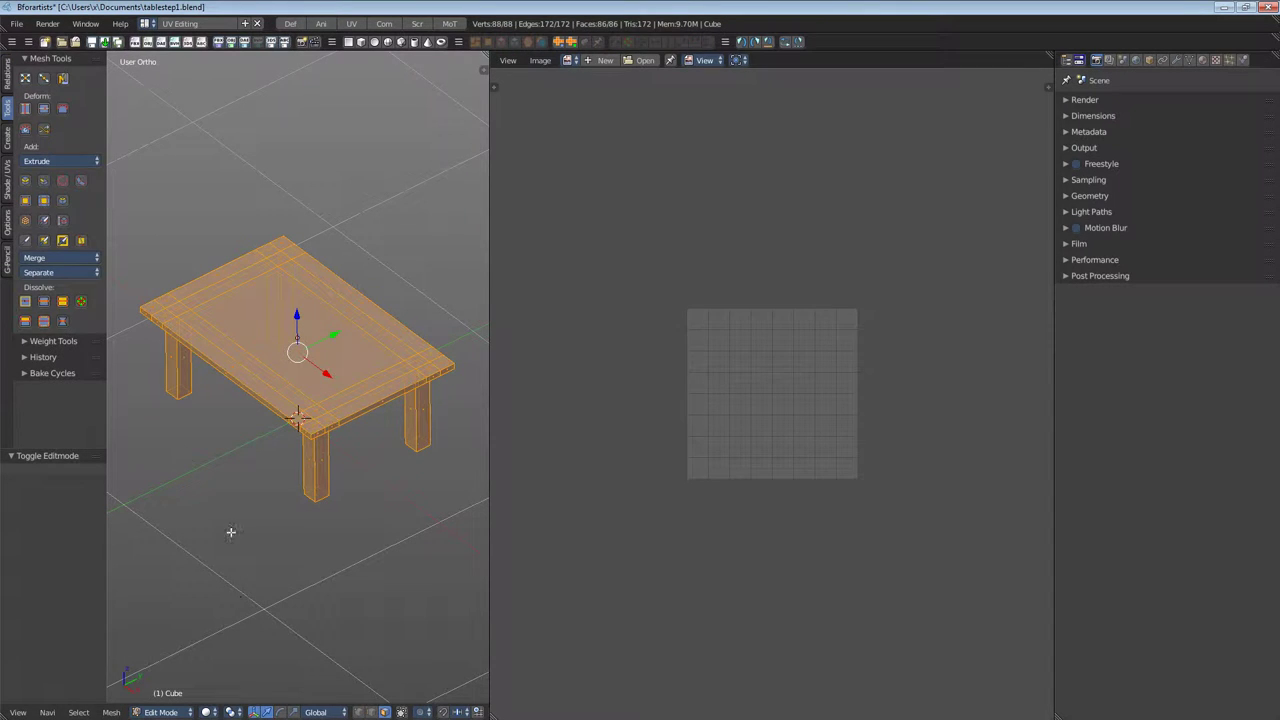
Unwrap the table with Smart UV Project at angle limit 66 and margin 0
{"action": "left_click", "coordinate": [8, 181]}
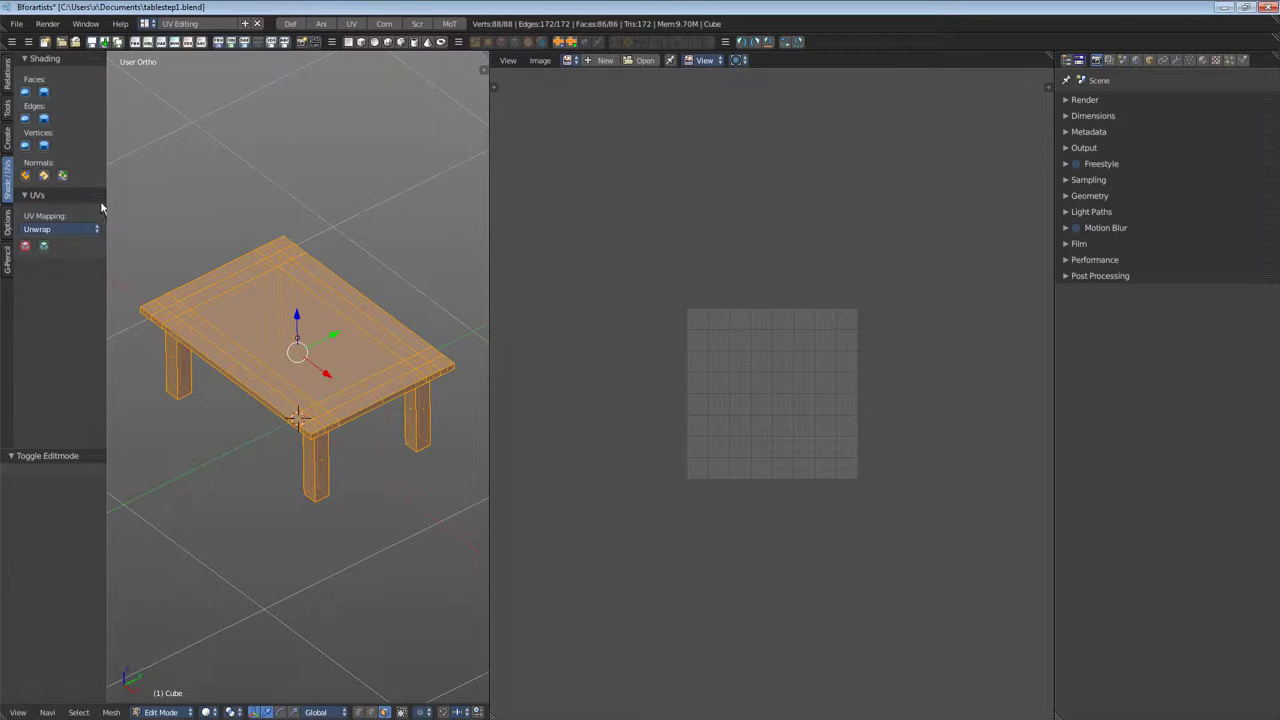
{"action": "left_click", "coordinate": [58, 230]}
{"action": "left_click", "coordinate": [86, 273]}
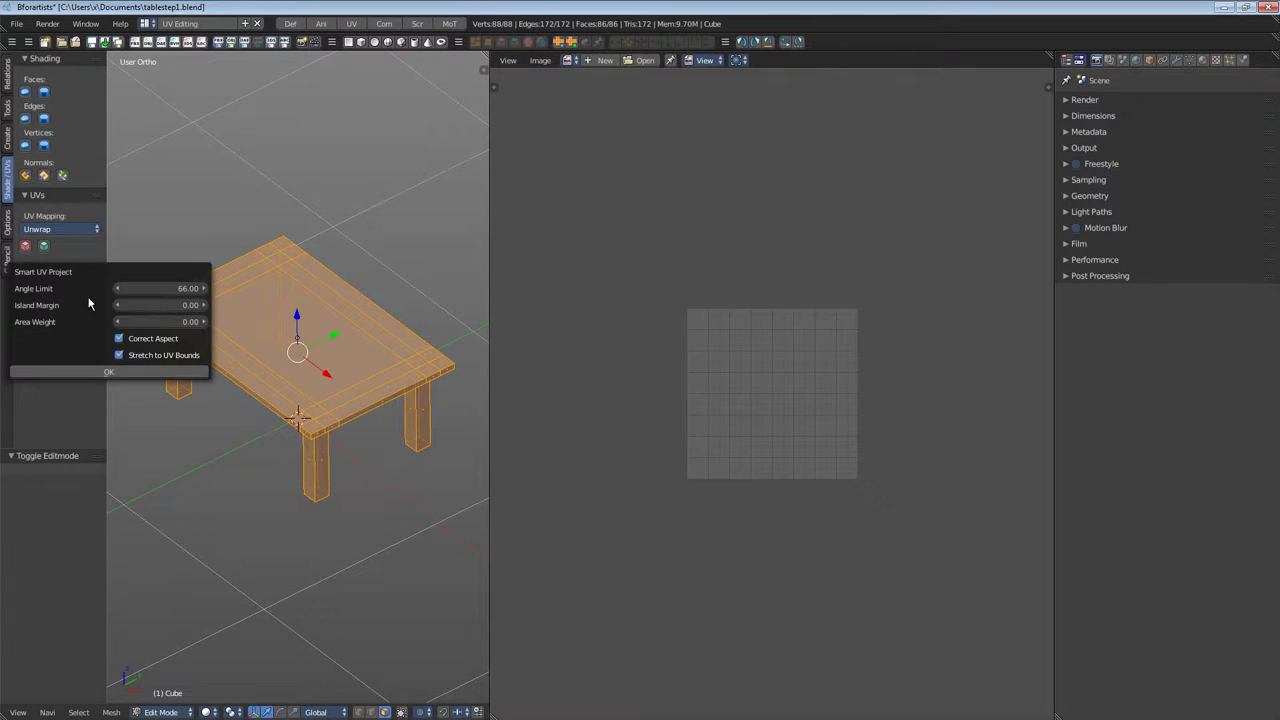
{"action": "left_click", "coordinate": [109, 373]}
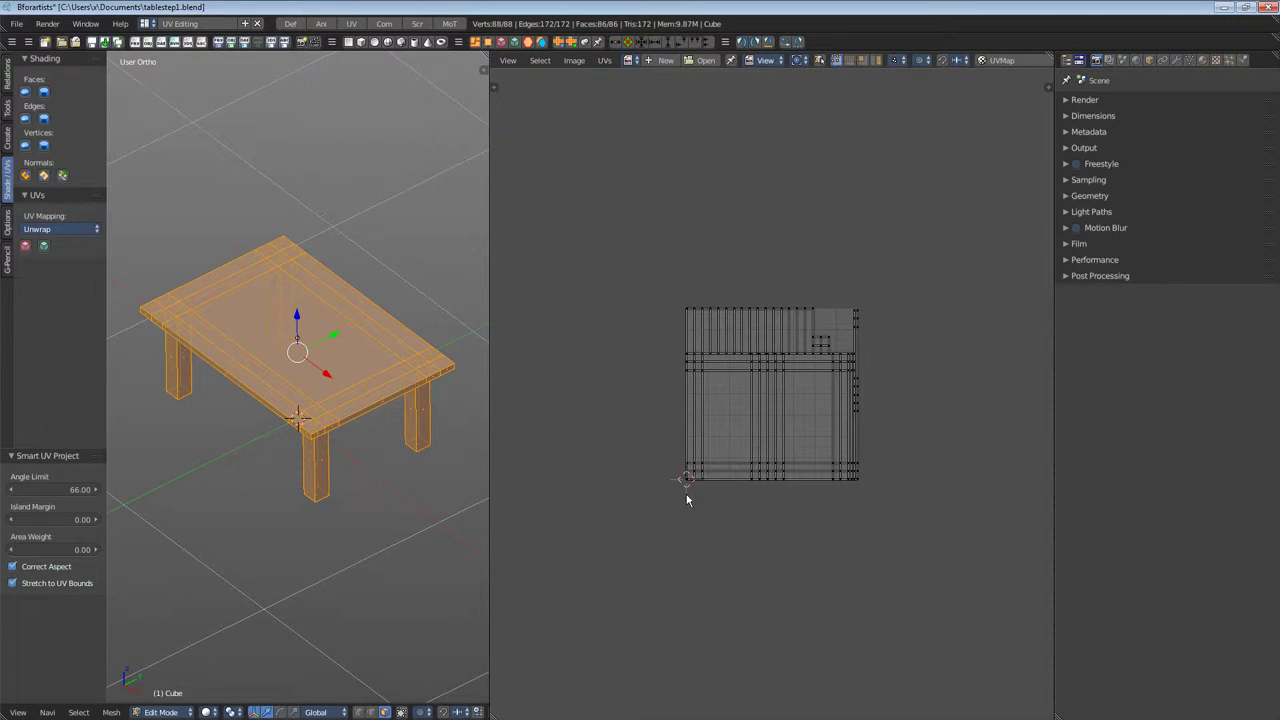
Pack the table's UV islands and widen the margin between them
{"action": "scroll", "coordinate": [679, 531], "scroll_direction": "up", "scroll_amount": 4}
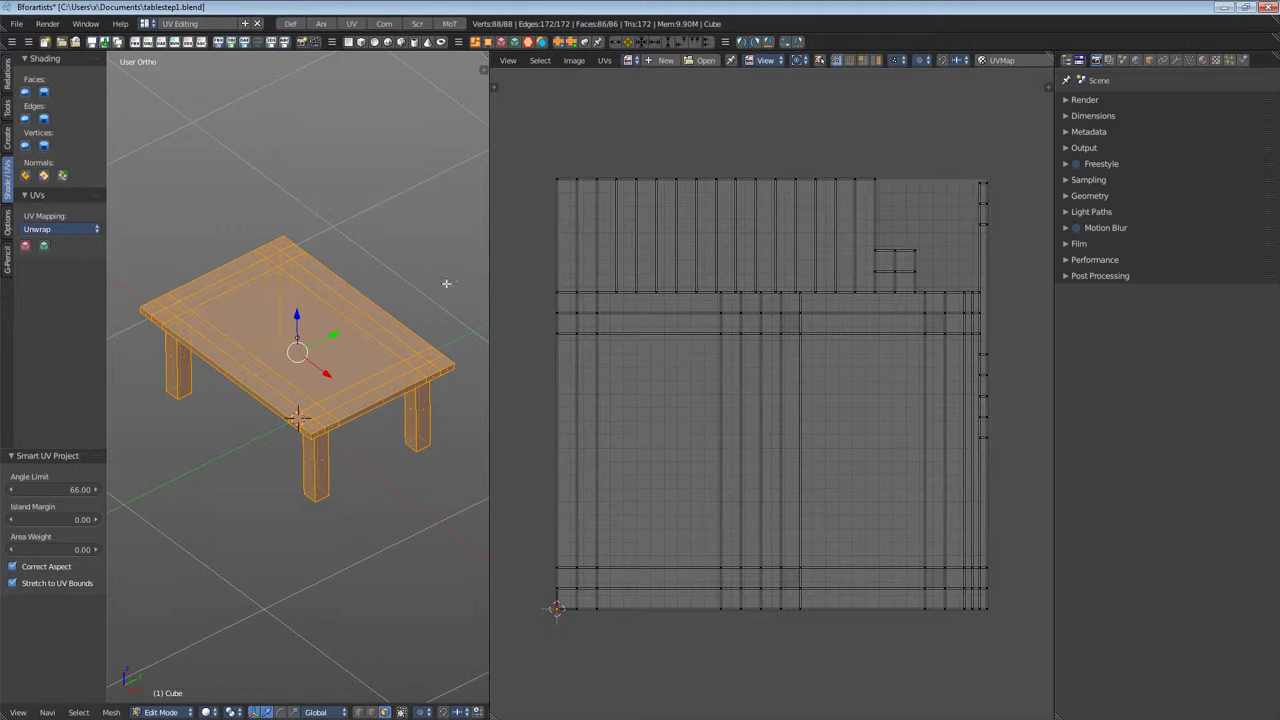
{"action": "left_click", "coordinate": [604, 60]}
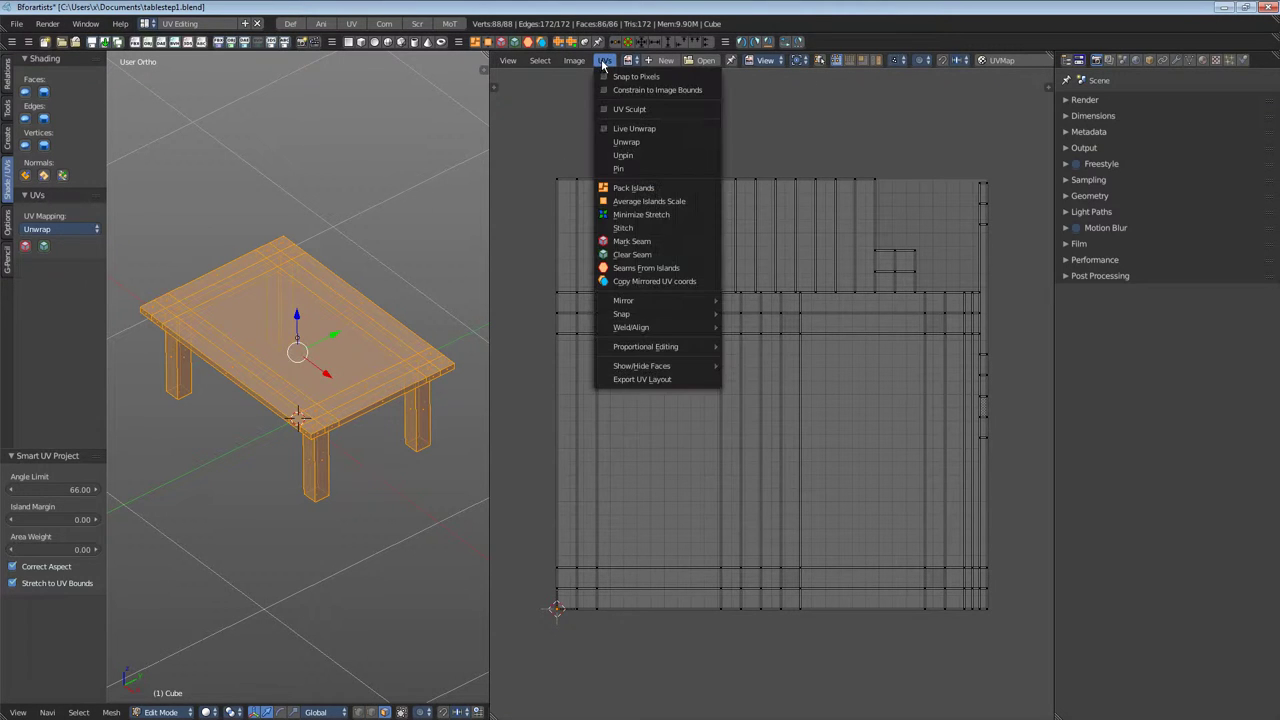
{"action": "left_click", "coordinate": [670, 188]}
{"action": "left_click_drag", "start_coordinate": [51, 506], "coordinate": [111, 506]}
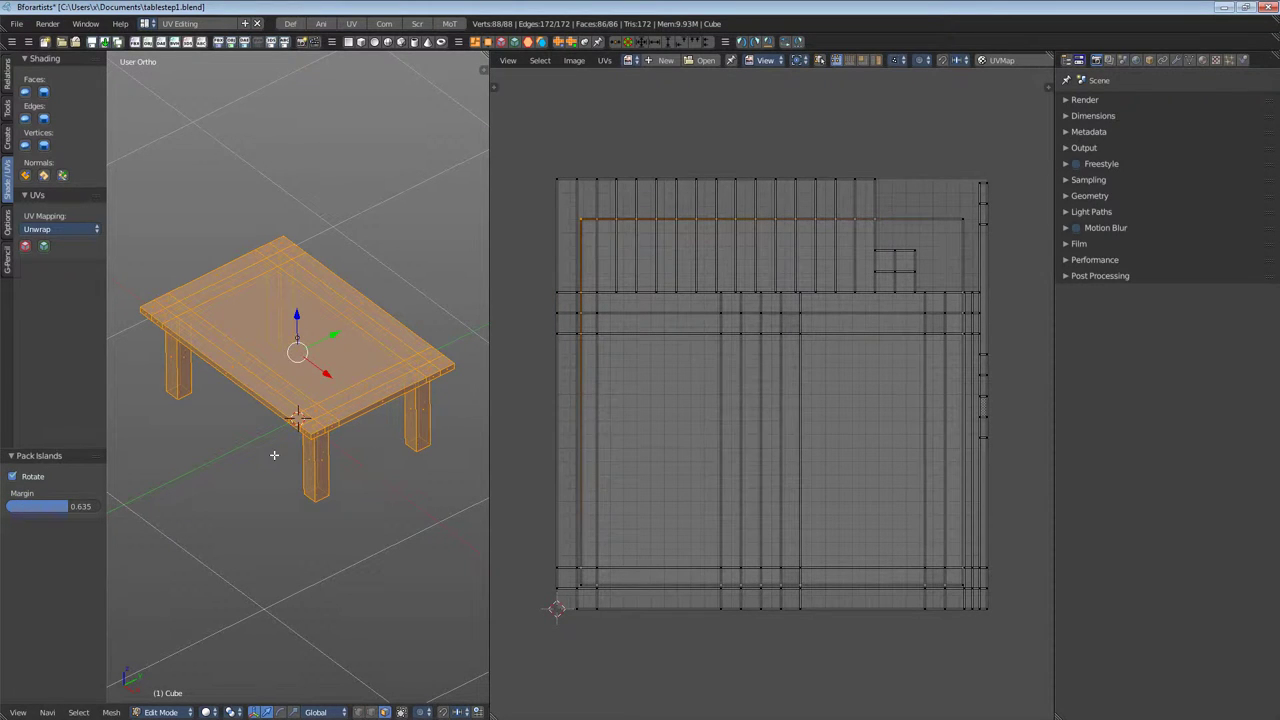
Select all UVs and repack the islands with a small 0.173 margin
{"action": "key", "text": "a"}
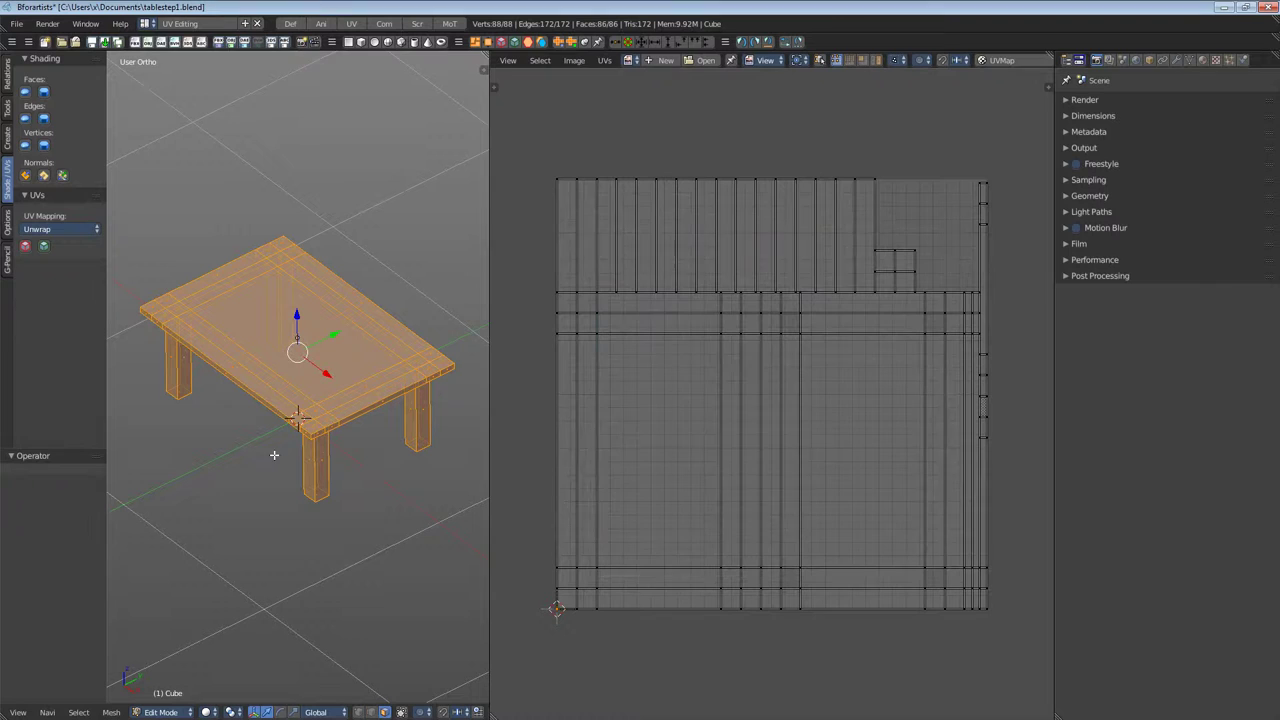
{"action": "key", "text": "a"}
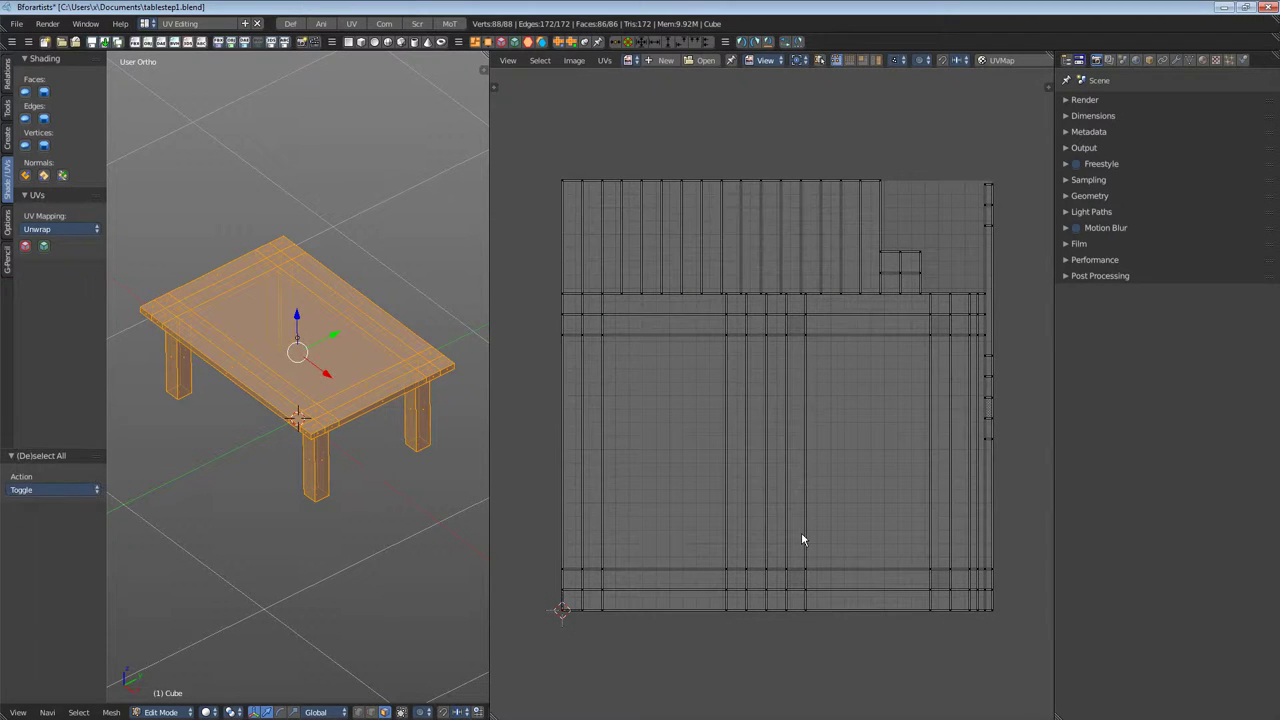
{"action": "left_click", "coordinate": [604, 60]}
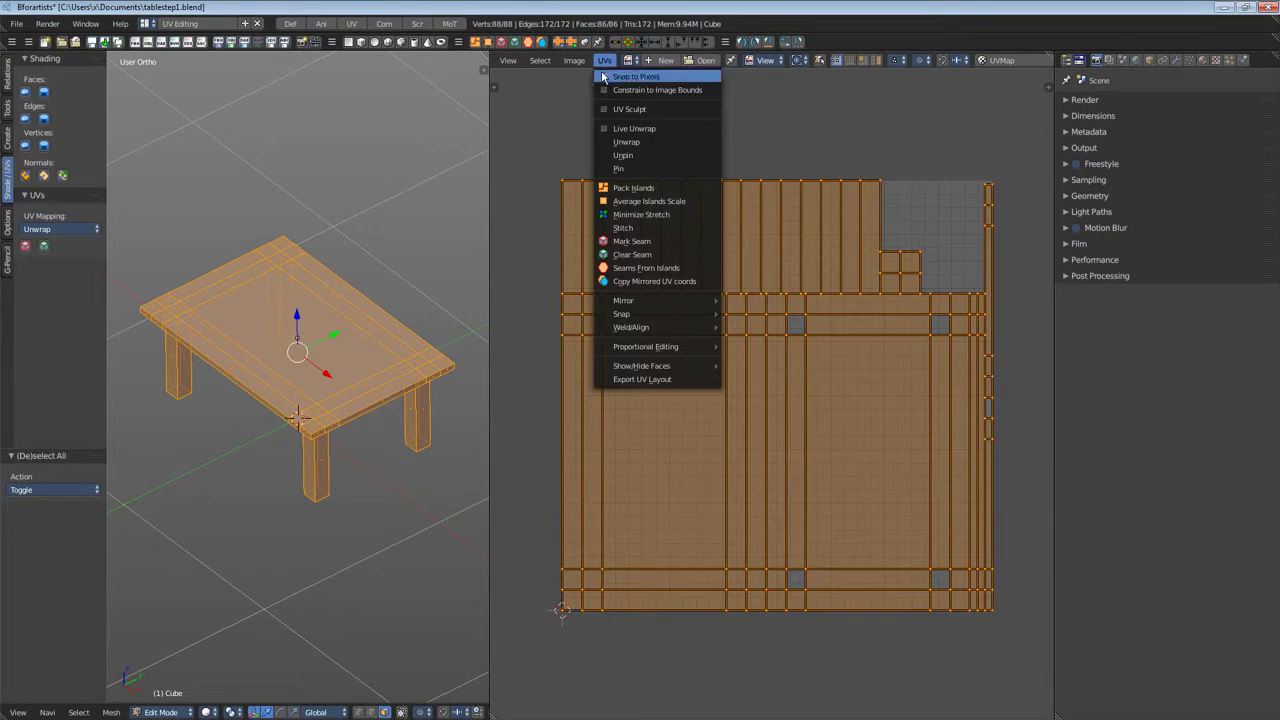
{"action": "left_click", "coordinate": [645, 188]}
{"action": "left_click_drag", "start_coordinate": [55, 512], "coordinate": [26, 512]}
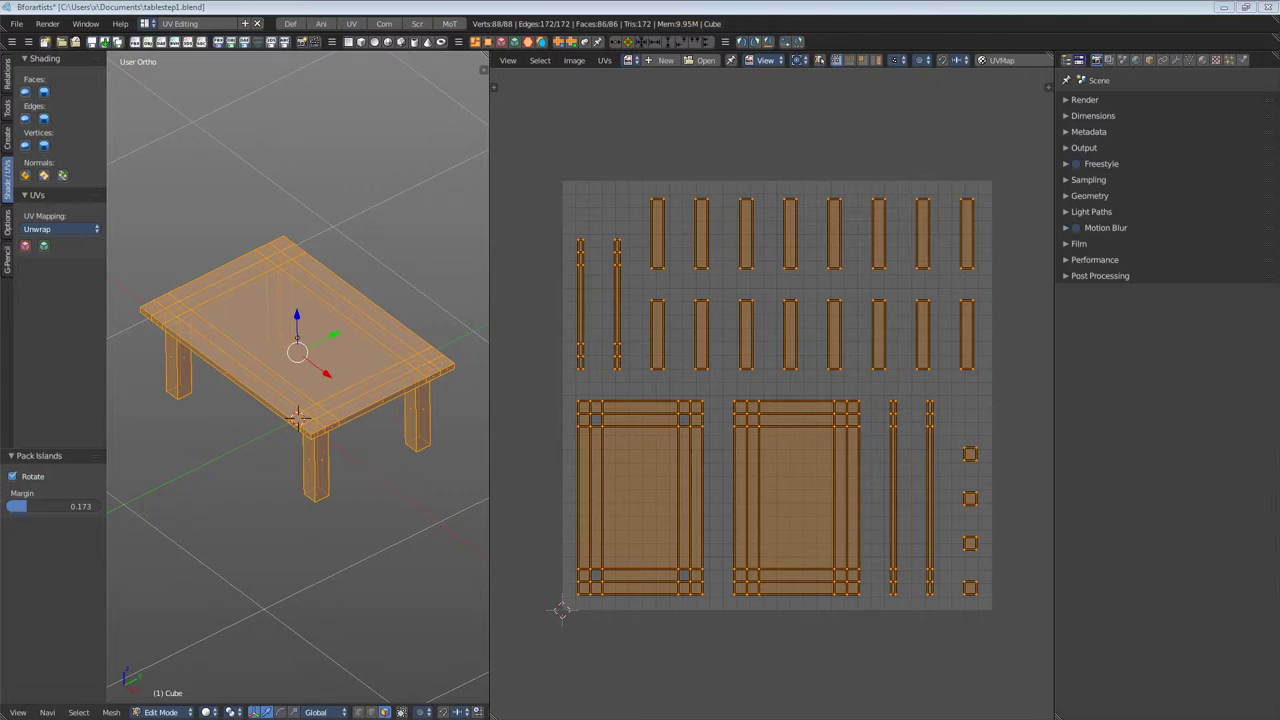
{"action": "left_click", "coordinate": [84, 232]}
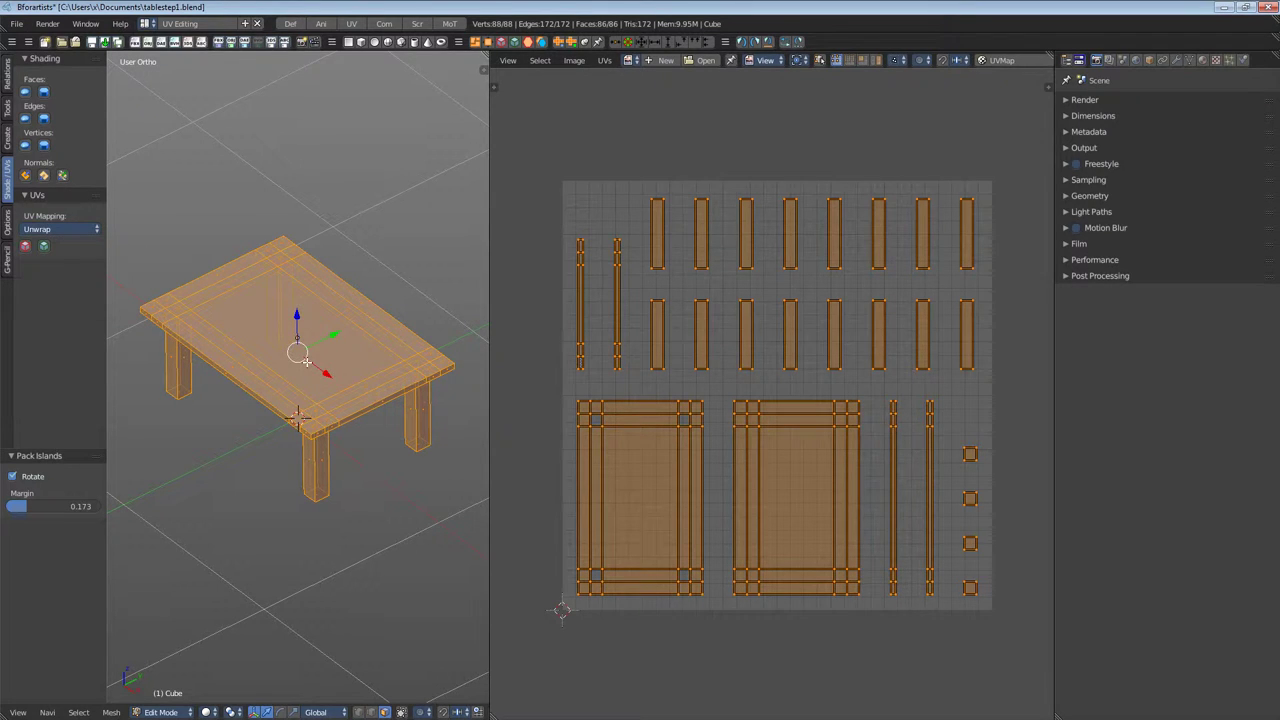
{"action": "left_click", "coordinate": [55, 231]}
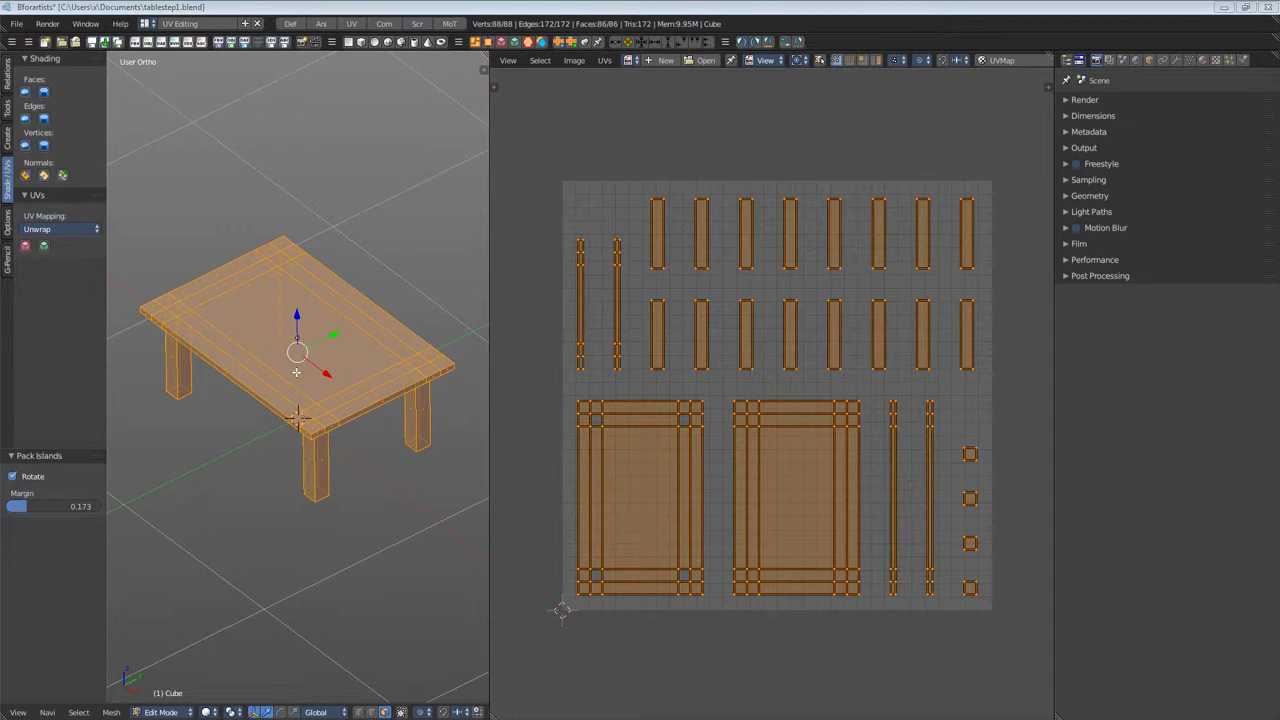
In edge select mode, pick the tabletop's front edge and mark it as a seam
{"action": "left_click", "coordinate": [371, 712]}
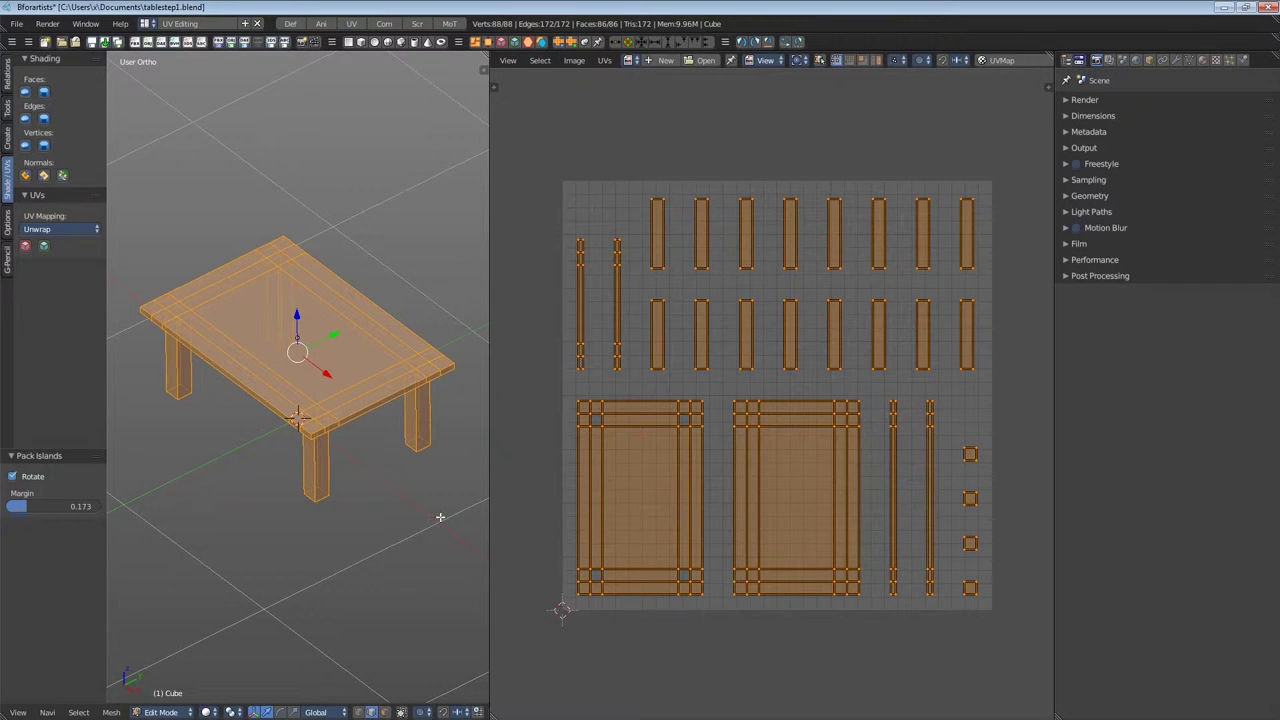
{"action": "right_click", "coordinate": [380, 398]}
{"action": "middle_click_drag", "start_coordinate": [378, 402], "coordinate": [369, 485]}
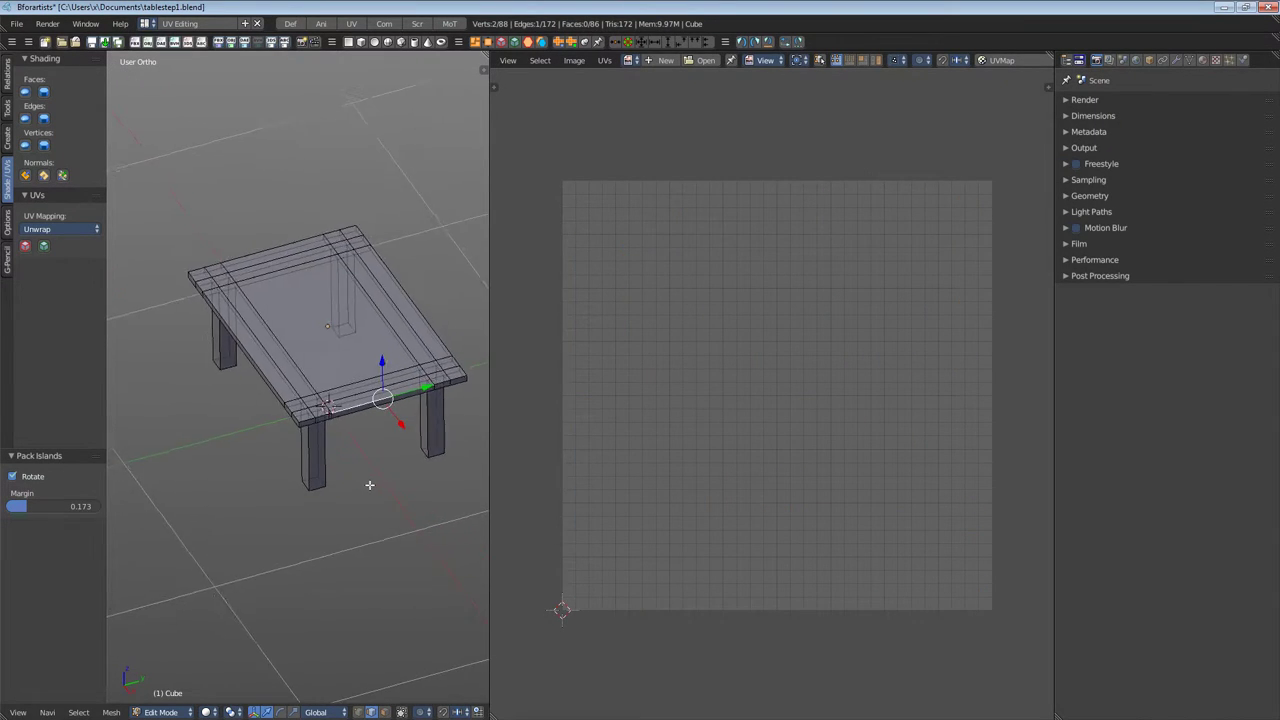
{"action": "scroll", "coordinate": [369, 485], "scroll_direction": "up", "scroll_amount": 5}
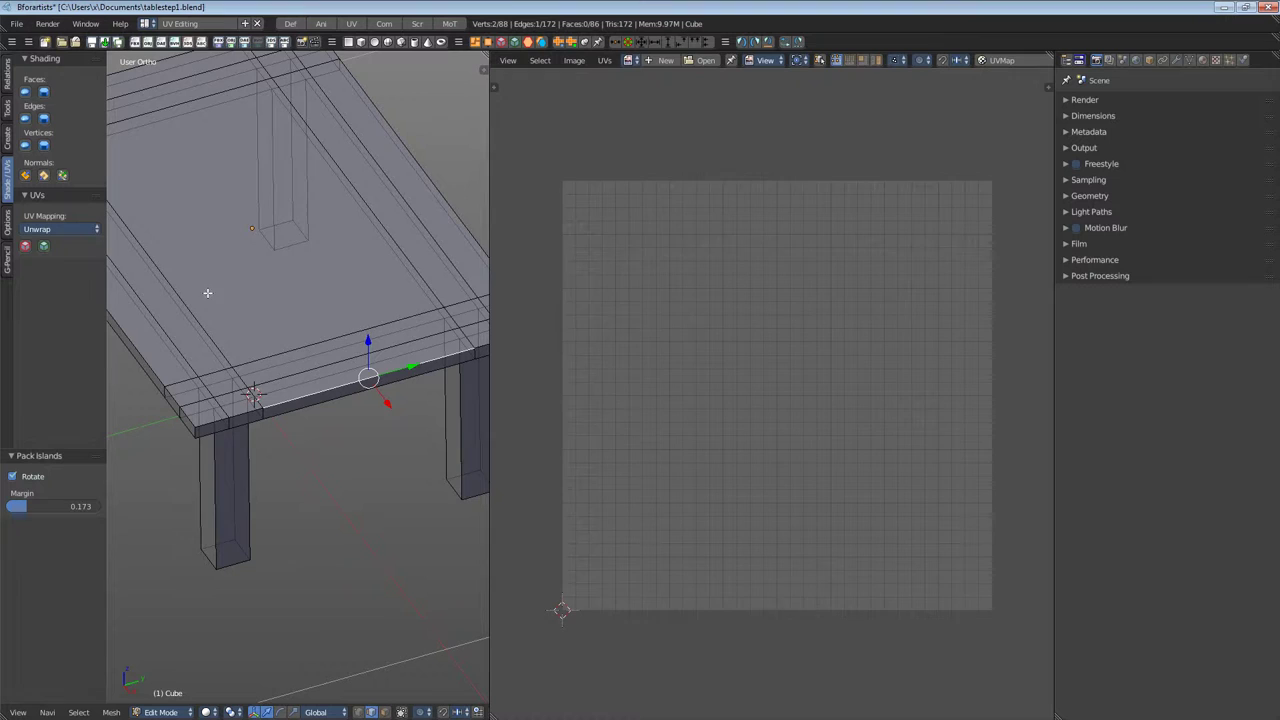
{"action": "left_click", "coordinate": [26, 247]}
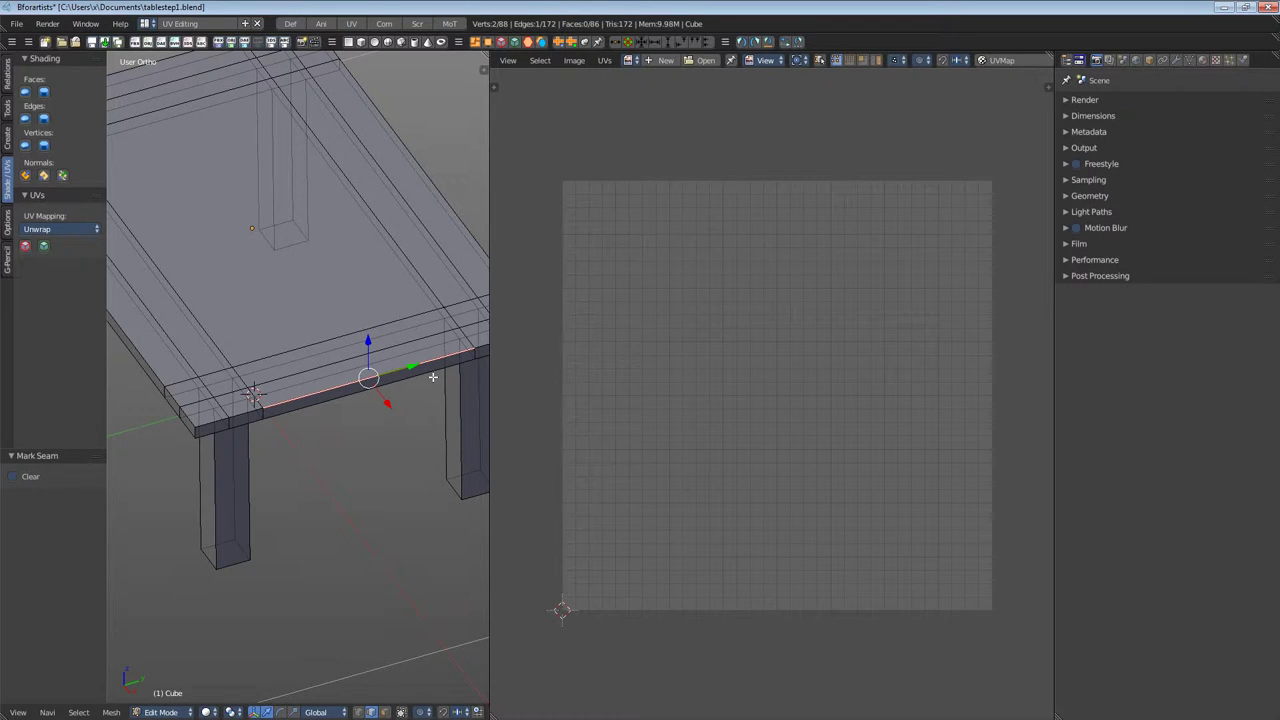
{"action": "key", "text": "a"}
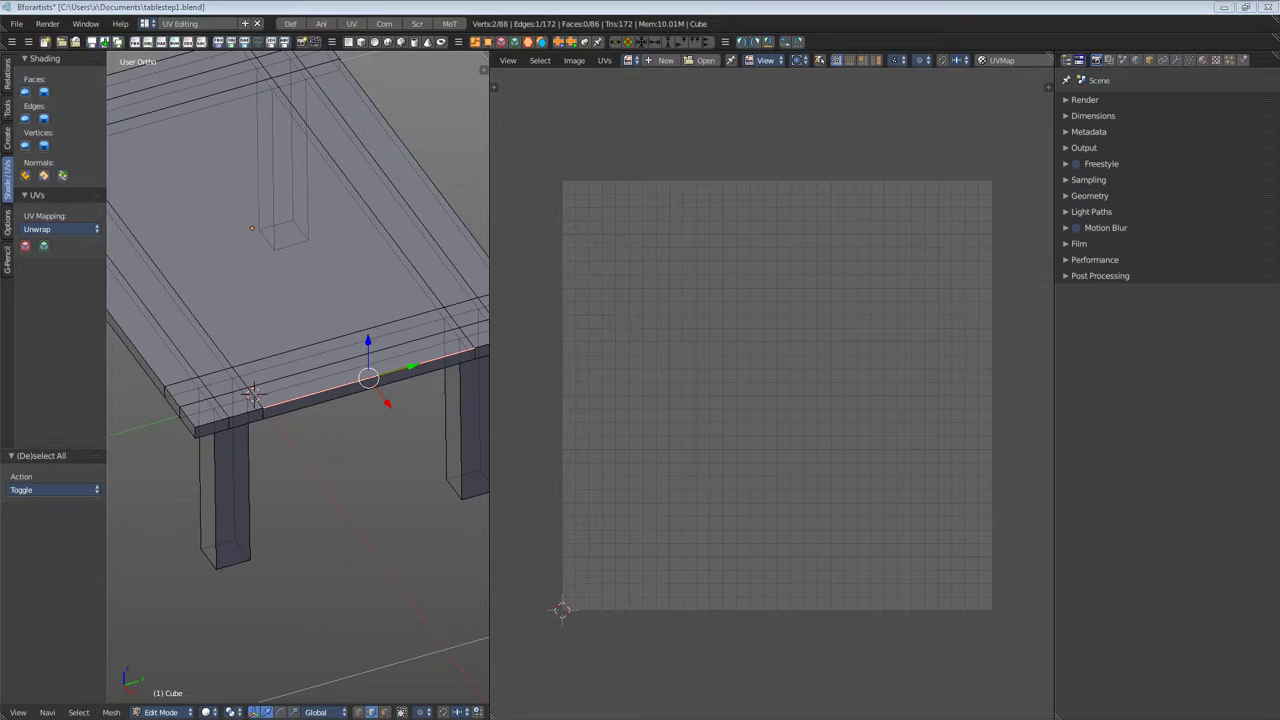
Select the whole table and apply Seams From Islands to mark every island border
{"action": "right_click", "coordinate": [429, 491]}
{"action": "key", "text": "a"}
{"action": "key", "text": "a"}
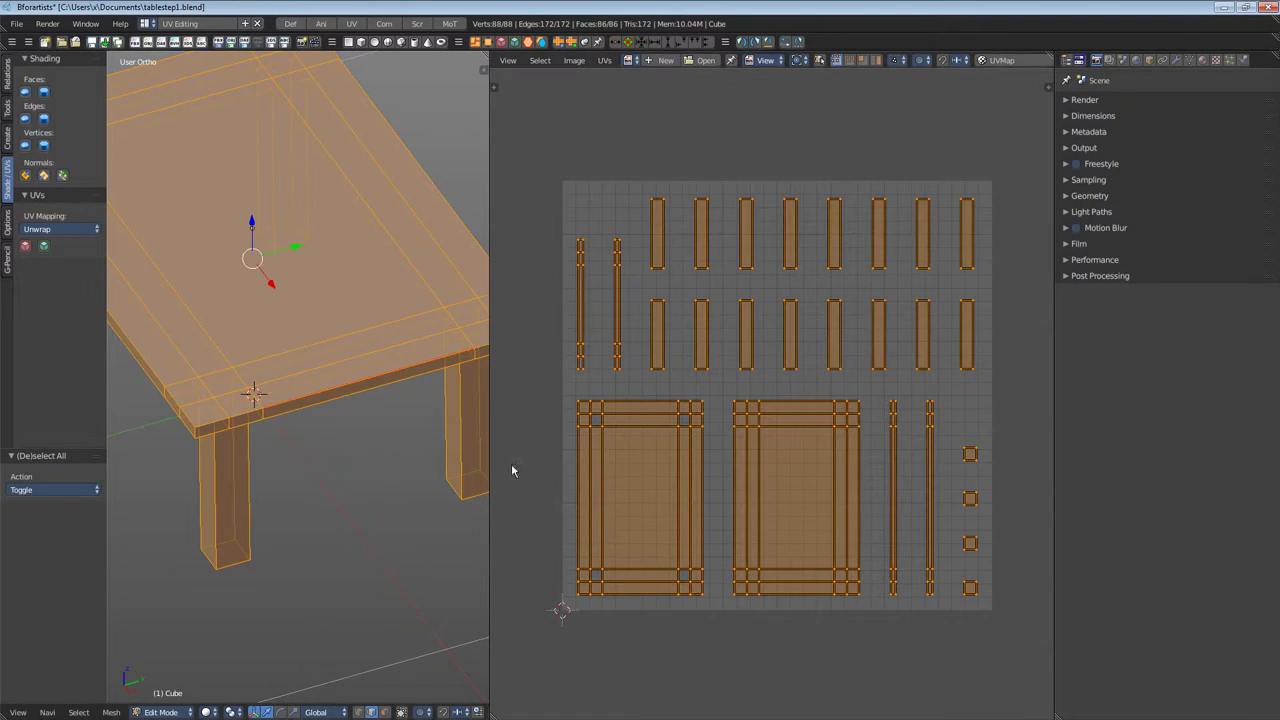
{"action": "left_click", "coordinate": [606, 61]}
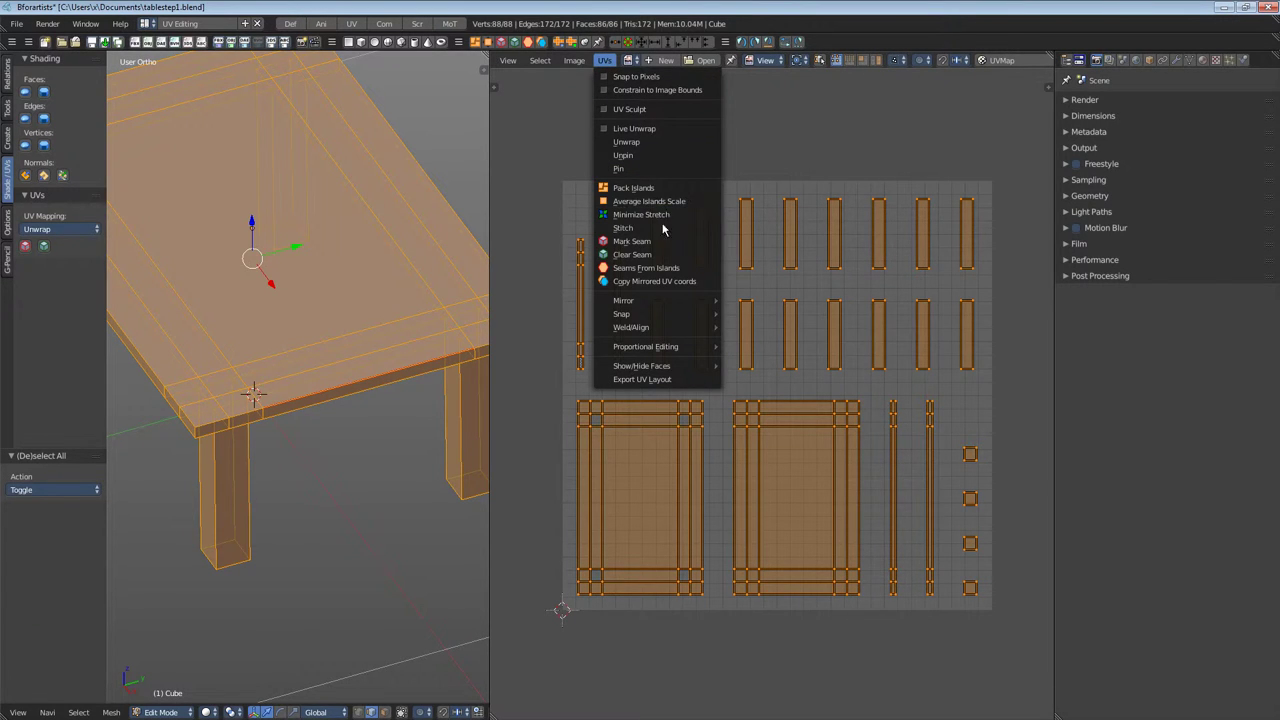
{"action": "left_click", "coordinate": [668, 274]}
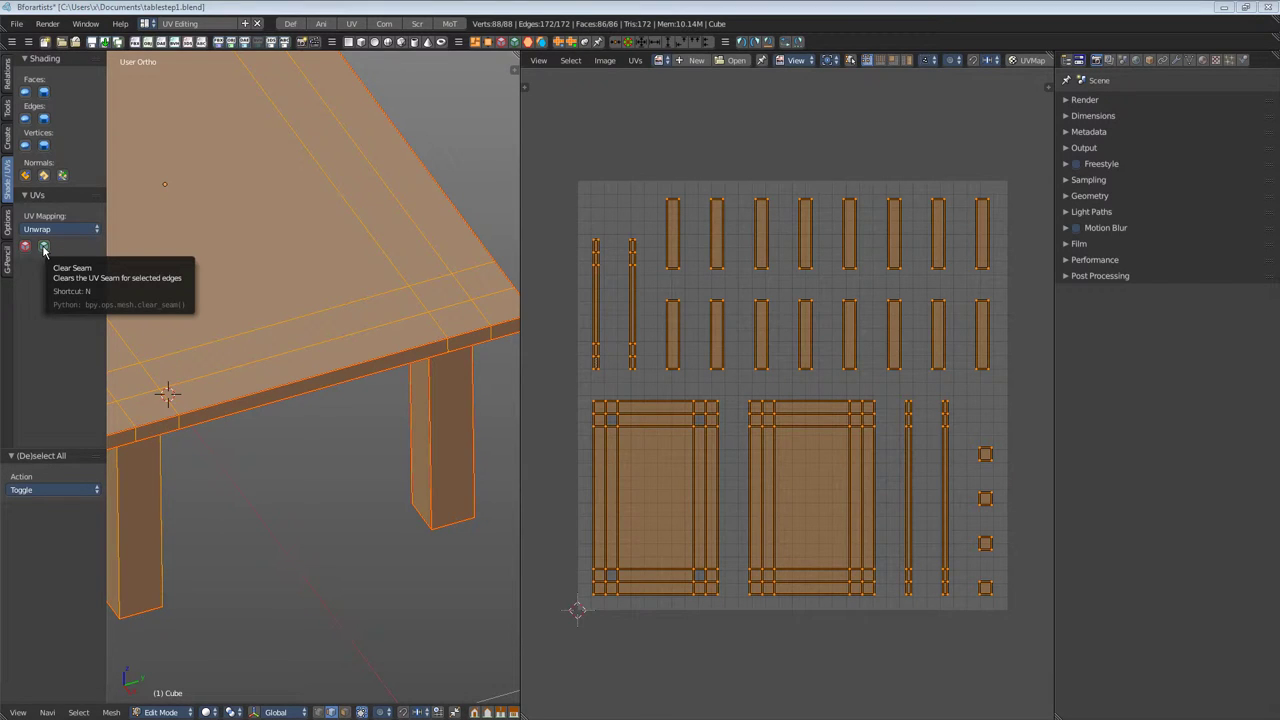
Select a path along the tabletop's front edge and clear its seam
{"action": "left_click_drag", "start_coordinate": [520, 380], "coordinate": [517, 380]}
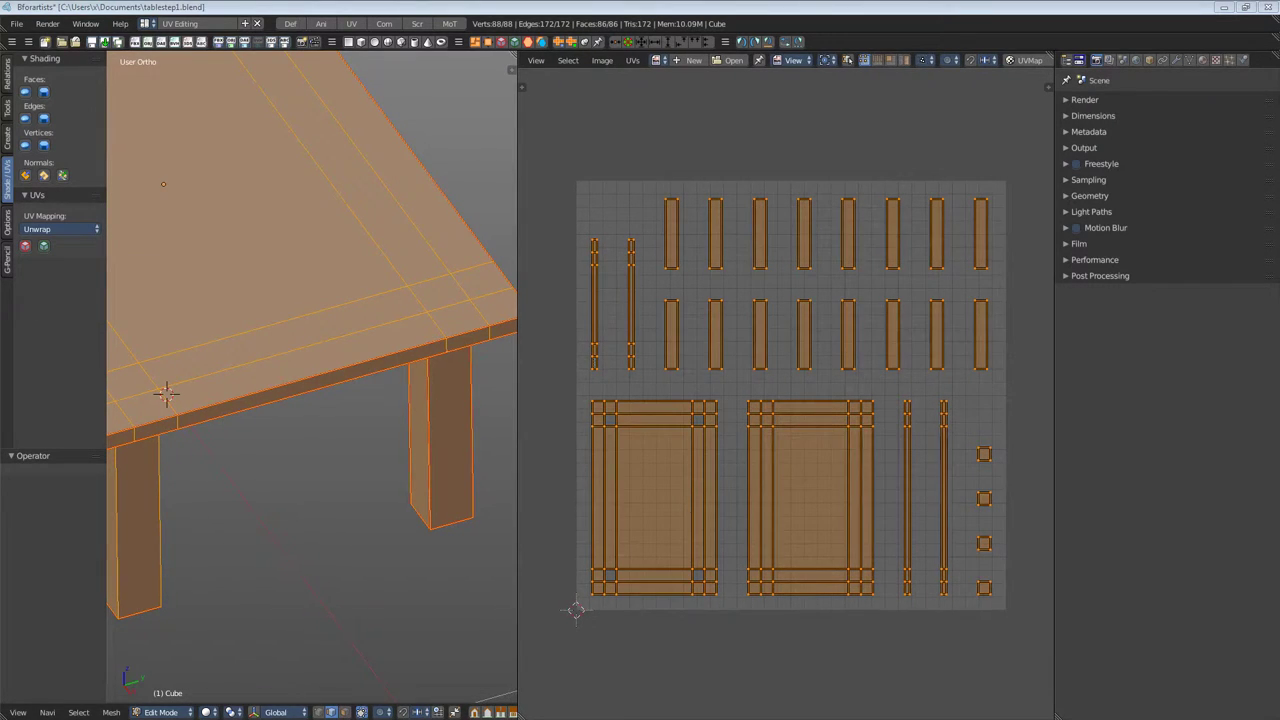
{"action": "right_click", "coordinate": [120, 432]}
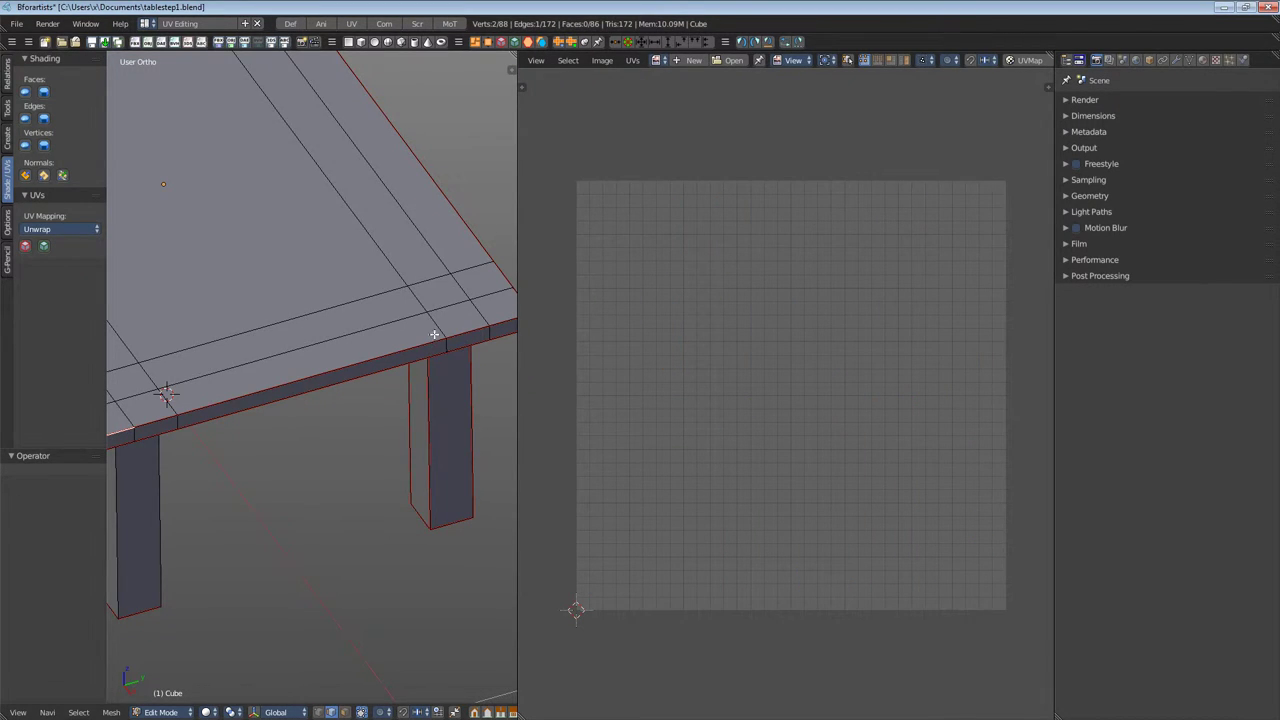
{"action": "right_click", "coordinate": [505, 320], "text": "ctrl"}
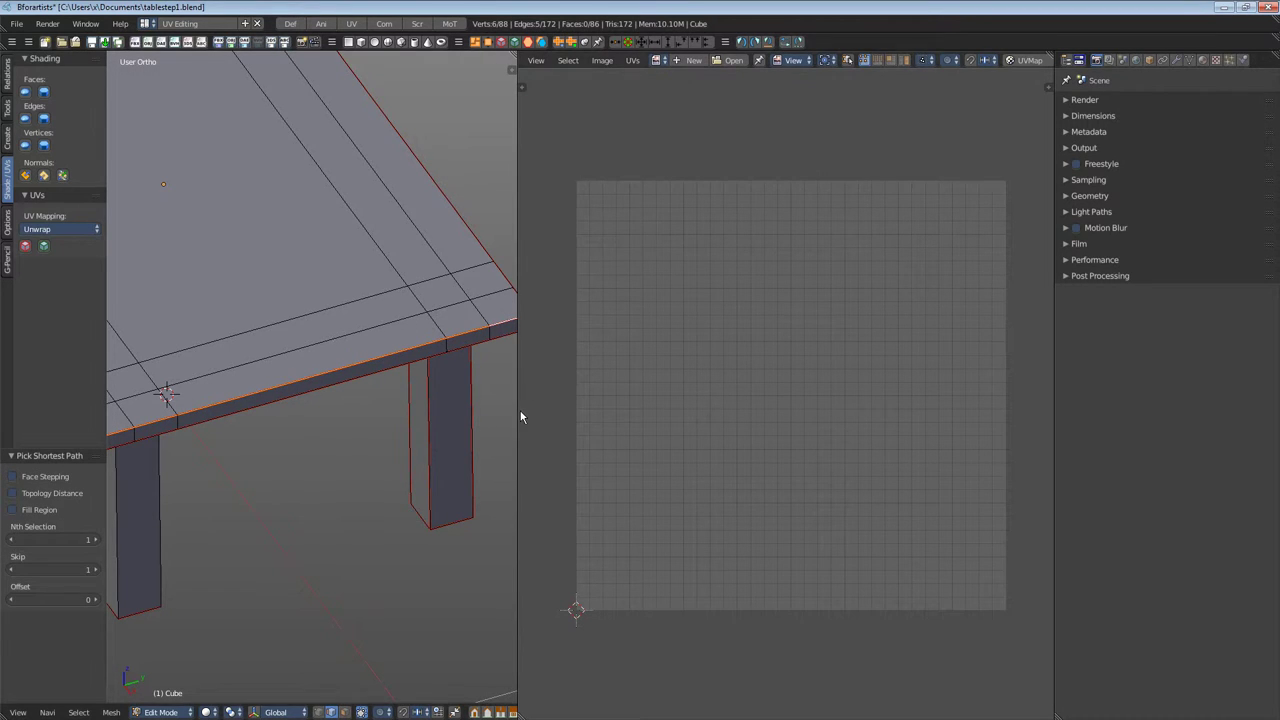
{"action": "left_click_drag", "start_coordinate": [518, 410], "coordinate": [862, 407]}
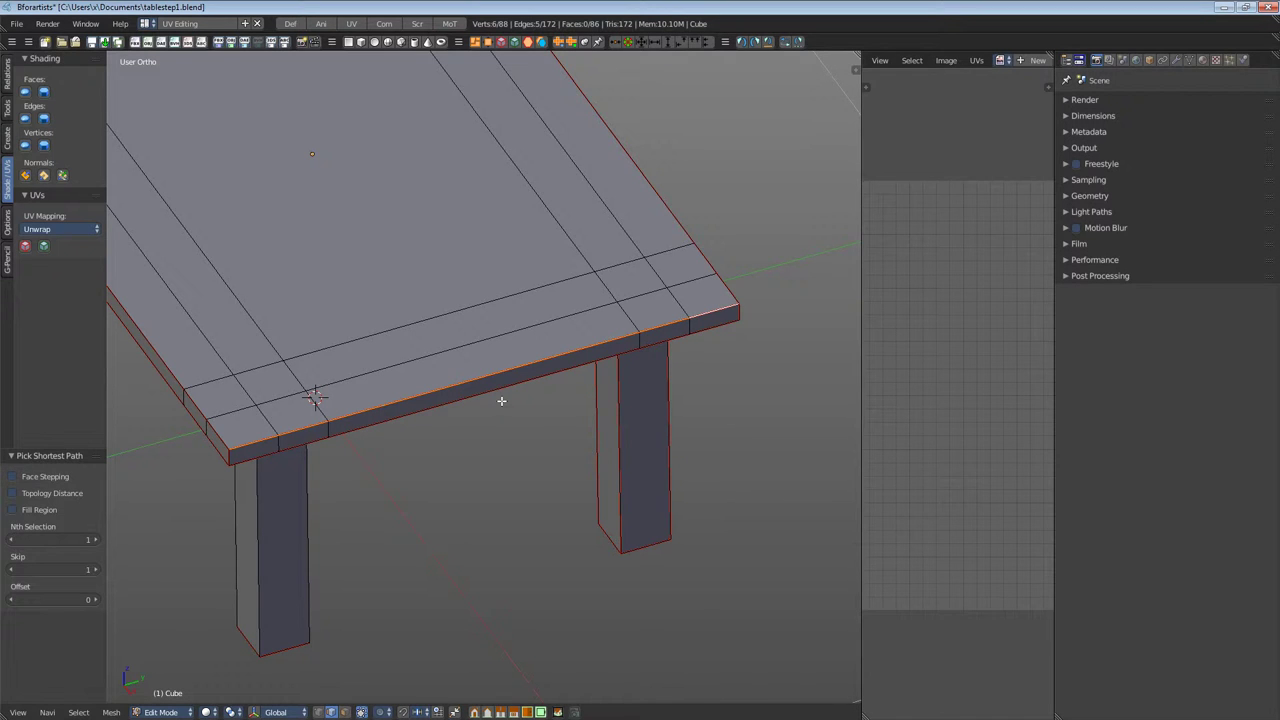
{"action": "key", "text": "ctrl+e"}
{"action": "left_click", "coordinate": [502, 400]}
{"action": "middle_click_drag", "start_coordinate": [503, 400], "coordinate": [726, 382]}
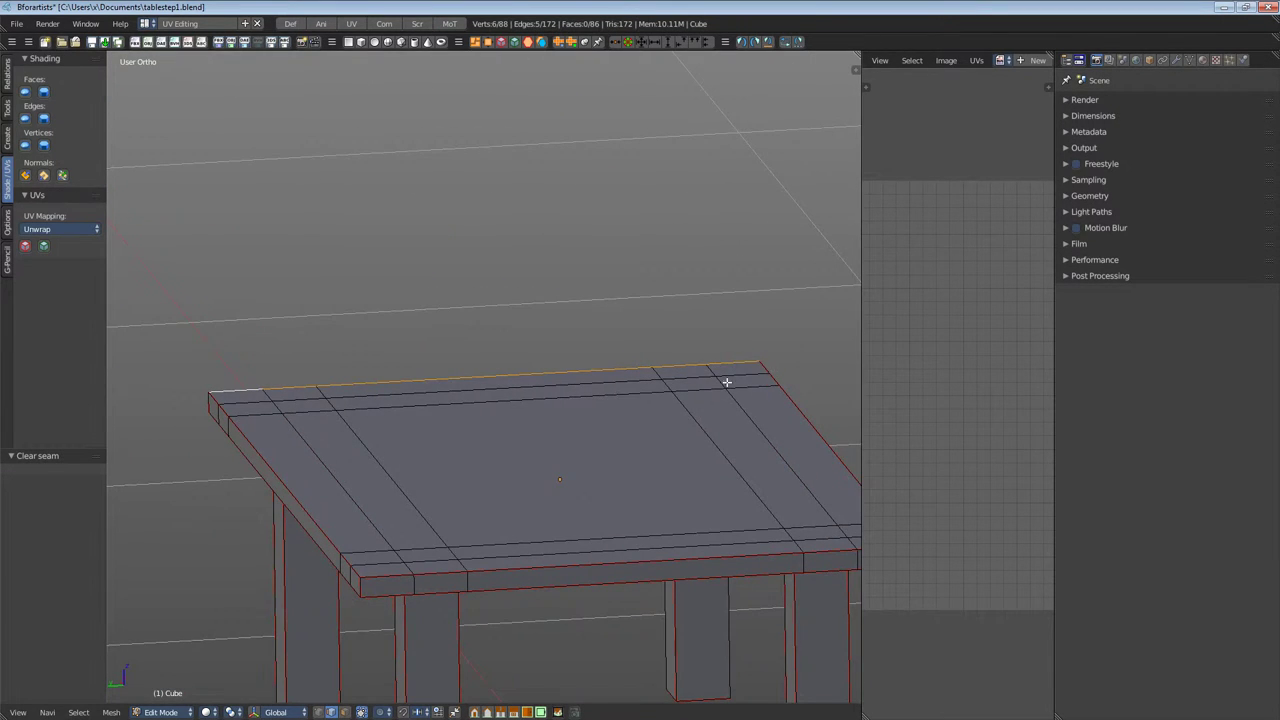
Select a path along the top's front edge, then the top's front corner face
{"action": "right_click", "coordinate": [385, 578]}
{"action": "middle_click_drag", "start_coordinate": [385, 578], "coordinate": [821, 467]}
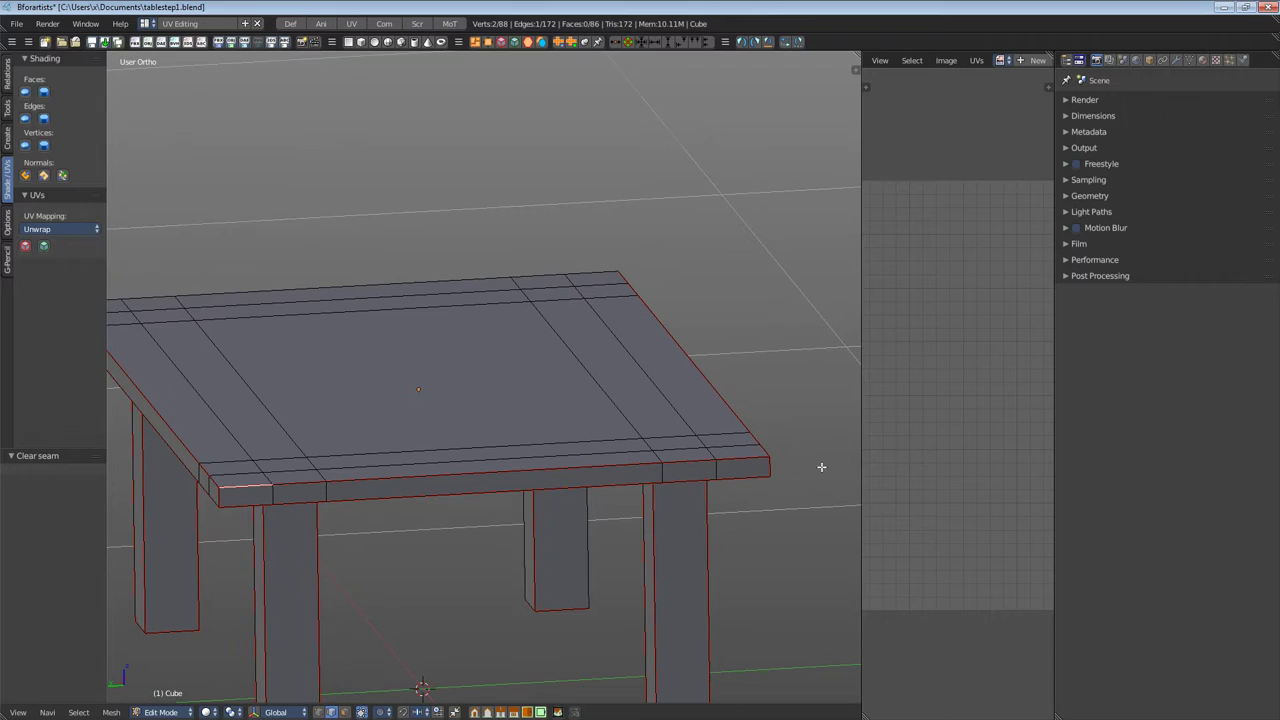
{"action": "right_click", "coordinate": [709, 466], "text": "ctrl"}
{"action": "key", "text": "3"}
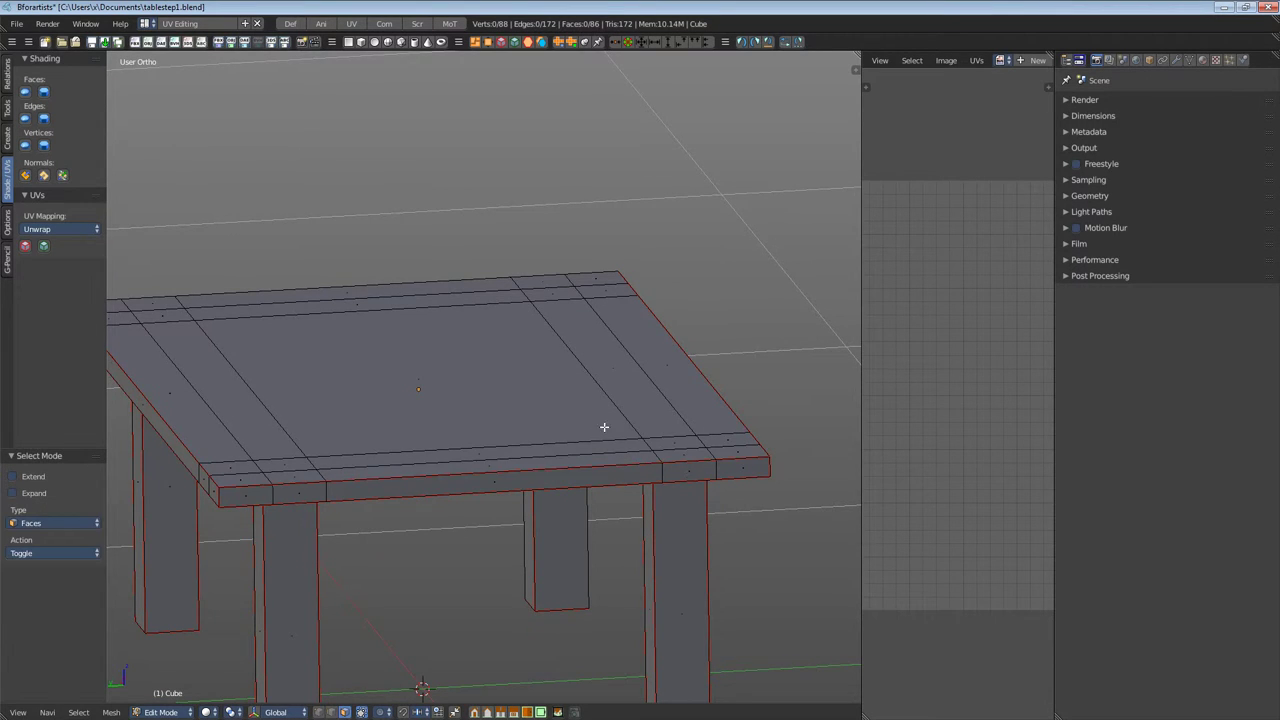
{"action": "middle_click_drag", "start_coordinate": [604, 427], "coordinate": [422, 492]}
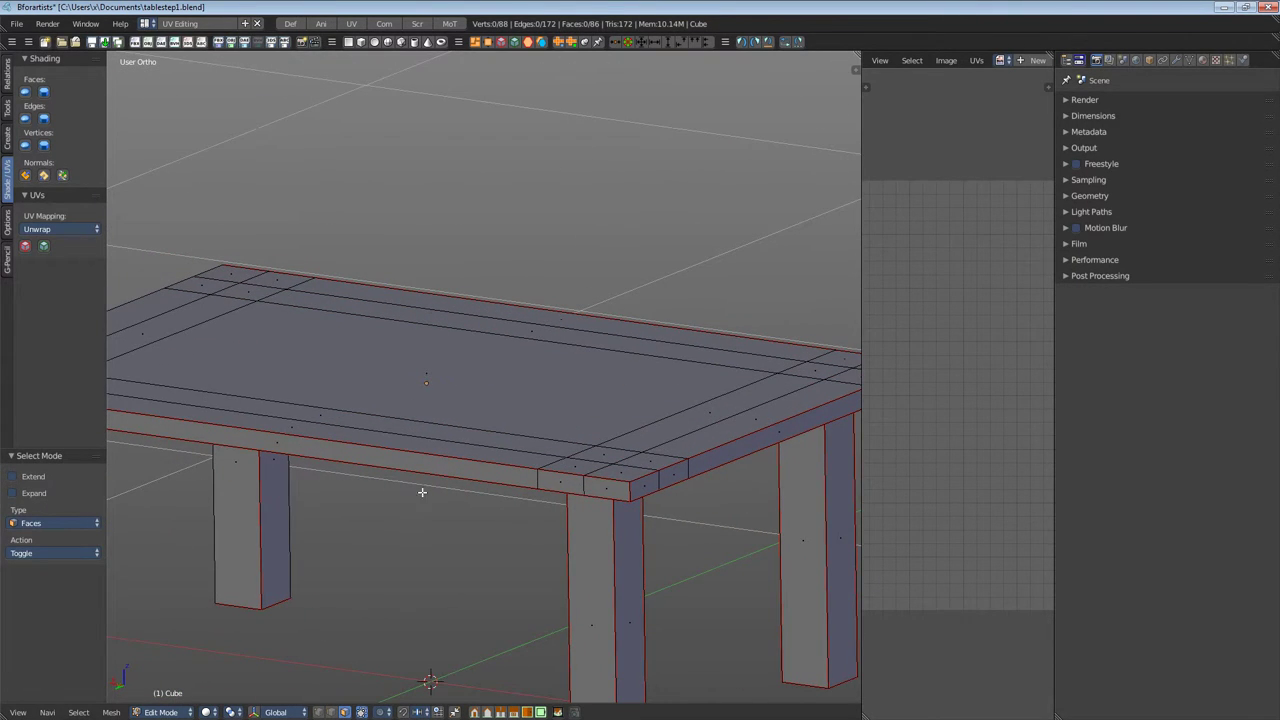
{"action": "right_click", "coordinate": [607, 473]}
{"action": "scroll", "coordinate": [600, 475], "scroll_direction": "down", "scroll_amount": 4}
{"action": "middle_click_drag", "start_coordinate": [516, 462], "coordinate": [512, 501]}
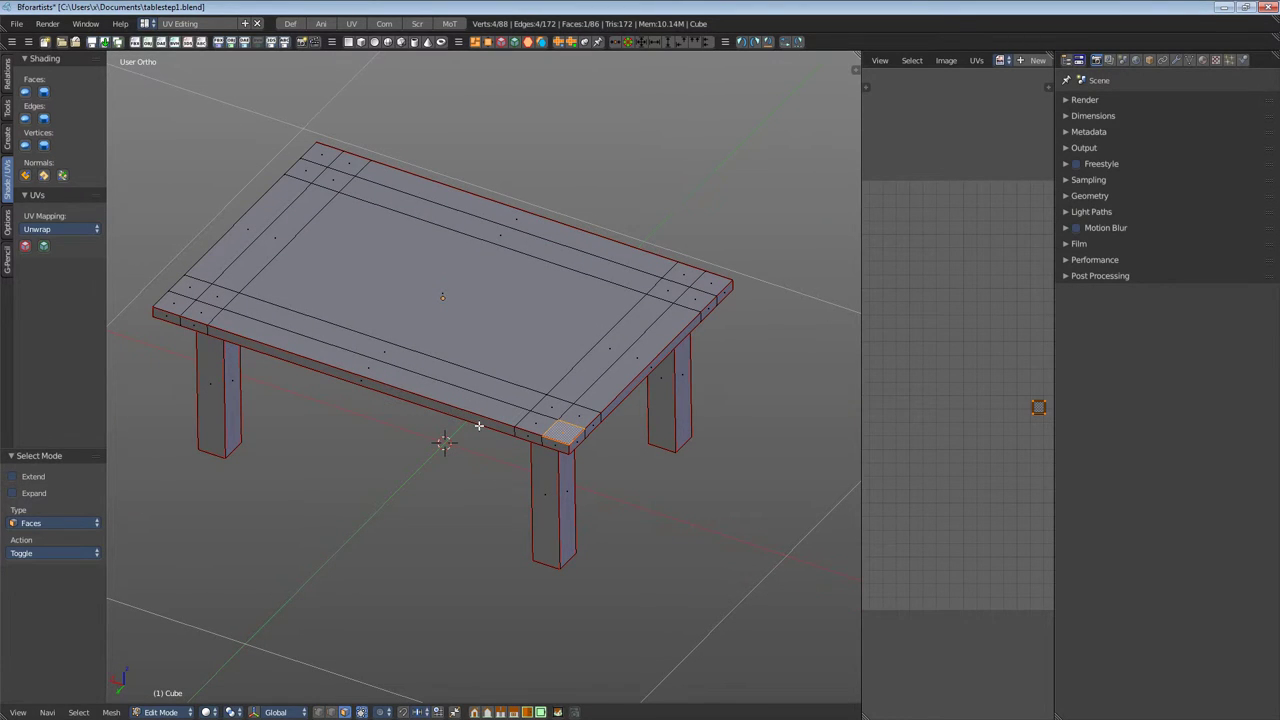
Back in edge mode, select the top's front edge loop and clear its seam
{"action": "key", "text": "2"}
{"action": "right_click", "coordinate": [545, 440]}
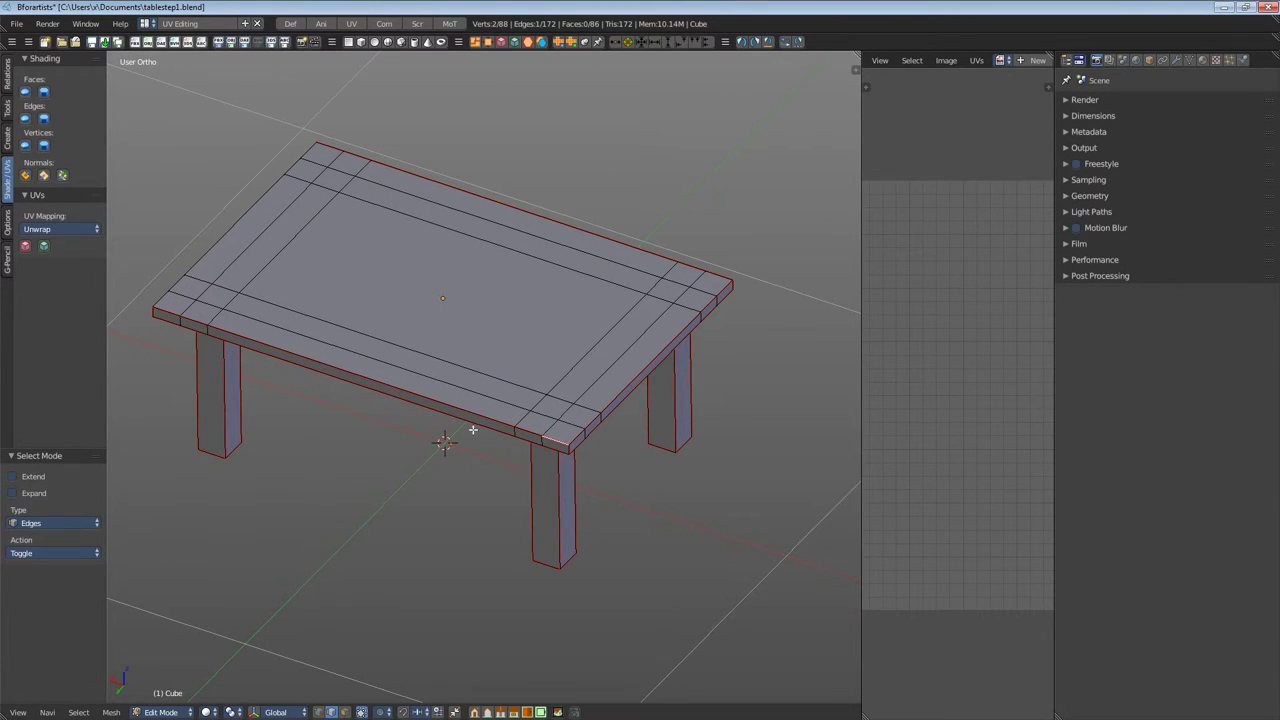
{"action": "right_click", "coordinate": [158, 309], "text": "ctrl"}
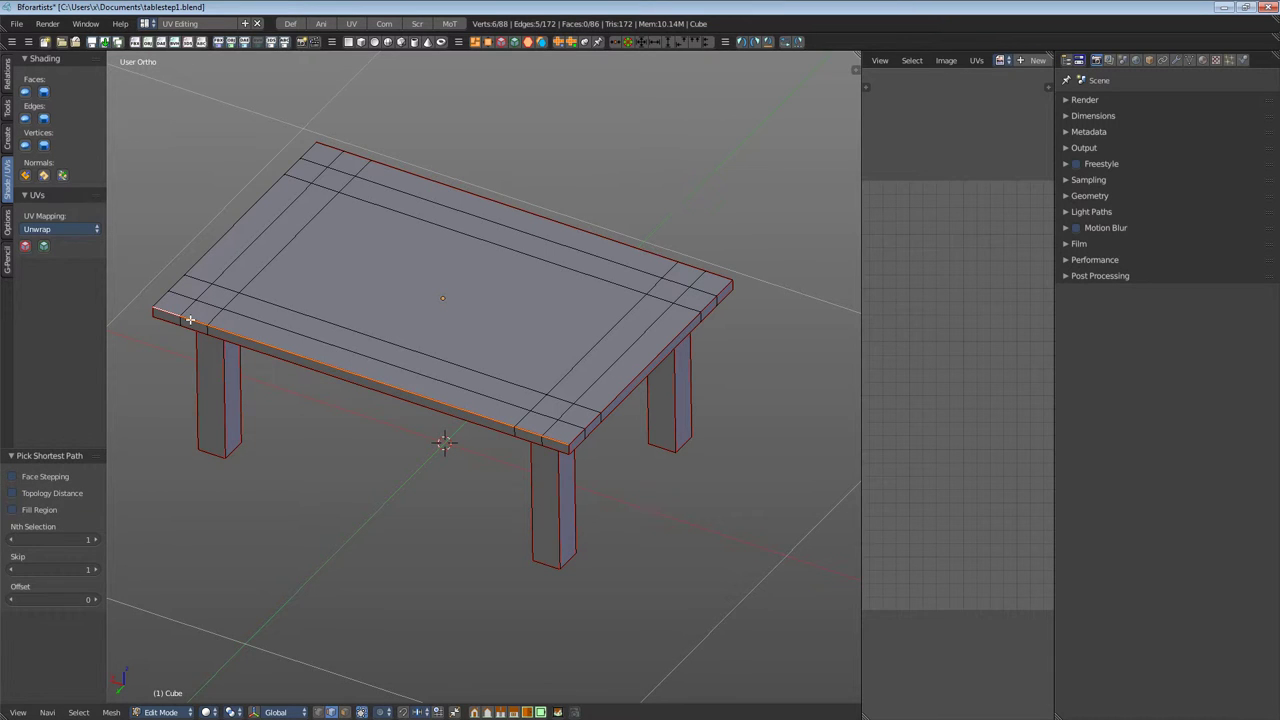
{"action": "key", "text": "ctrl+e"}
{"action": "left_click", "coordinate": [190, 320]}
Clear the seam along another stretch of the tabletop's front rim
{"action": "middle_click_drag", "start_coordinate": [426, 358], "coordinate": [457, 517]}
{"action": "right_click", "coordinate": [422, 527]}
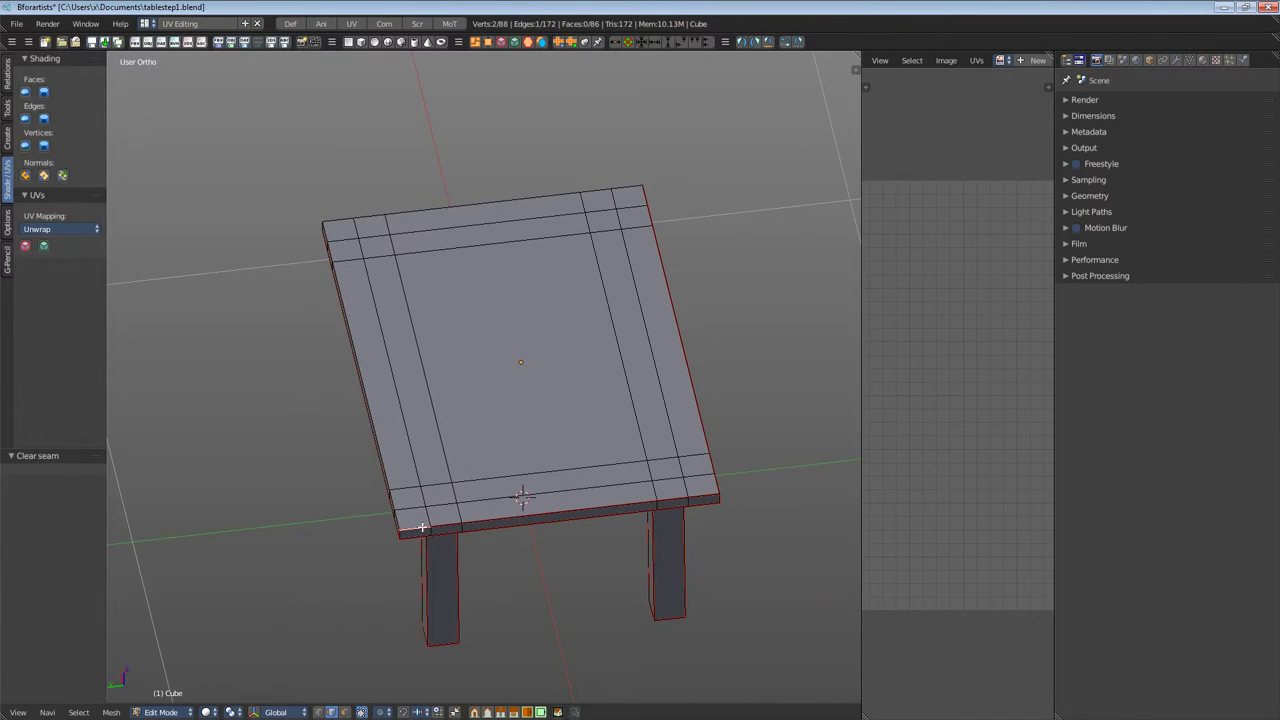
{"action": "right_click", "coordinate": [707, 492], "text": "ctrl"}
{"action": "key", "text": "ctrl+e"}
{"action": "left_click", "coordinate": [627, 499]}
Clear the seam along the tabletop's front-left edge path
{"action": "middle_click_drag", "start_coordinate": [627, 497], "coordinate": [637, 395]}
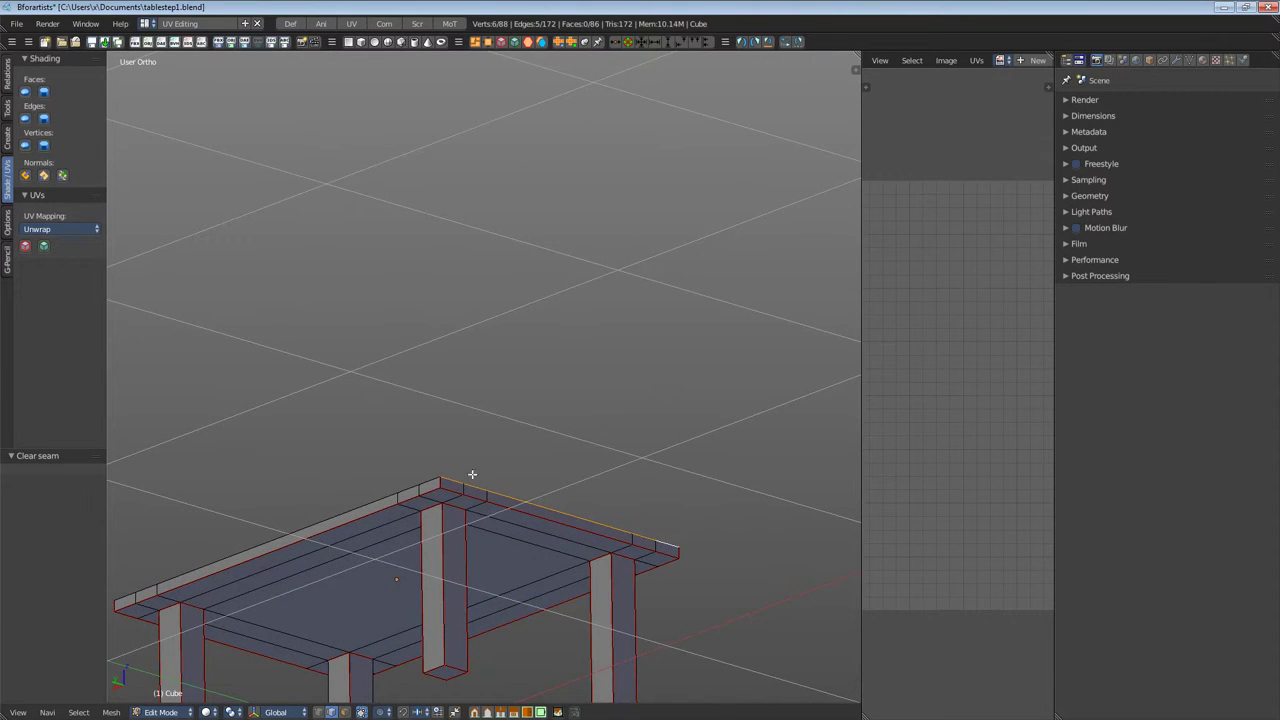
{"action": "right_click", "coordinate": [430, 492]}
{"action": "right_click", "coordinate": [127, 607], "text": "ctrl"}
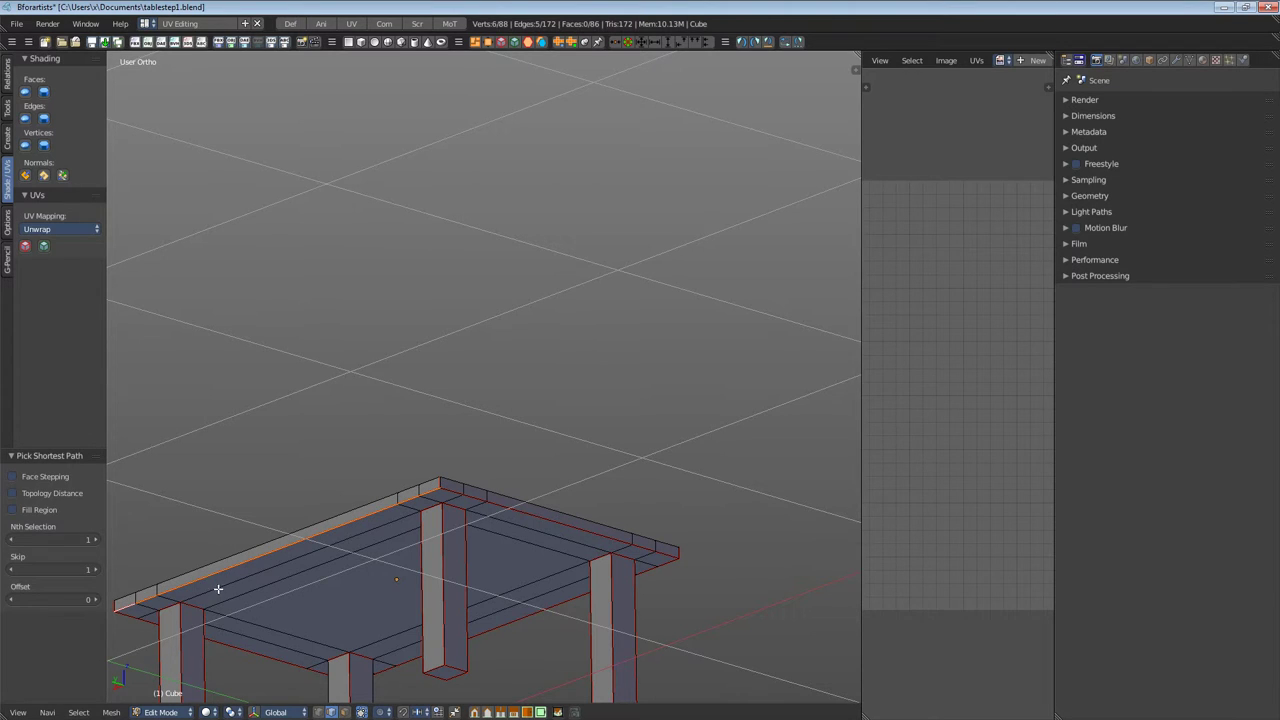
{"action": "key", "text": "ctrl+e"}
{"action": "left_click", "coordinate": [224, 579]}
{"action": "middle_click_drag", "start_coordinate": [224, 579], "coordinate": [424, 481]}
Re-unwrap the whole table with Unwrap LSCM (conformal, margin 0.173) and widen the UV editor
{"action": "key", "text": "a"}
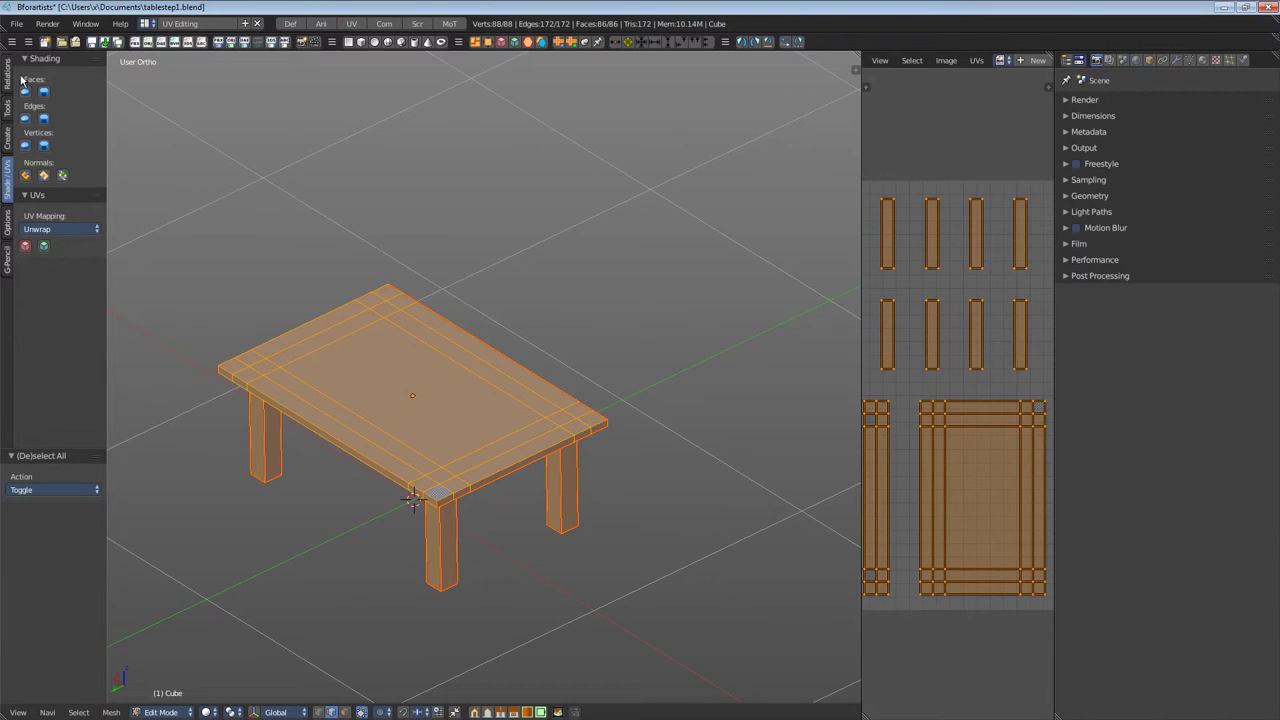
{"action": "left_click", "coordinate": [57, 230]}
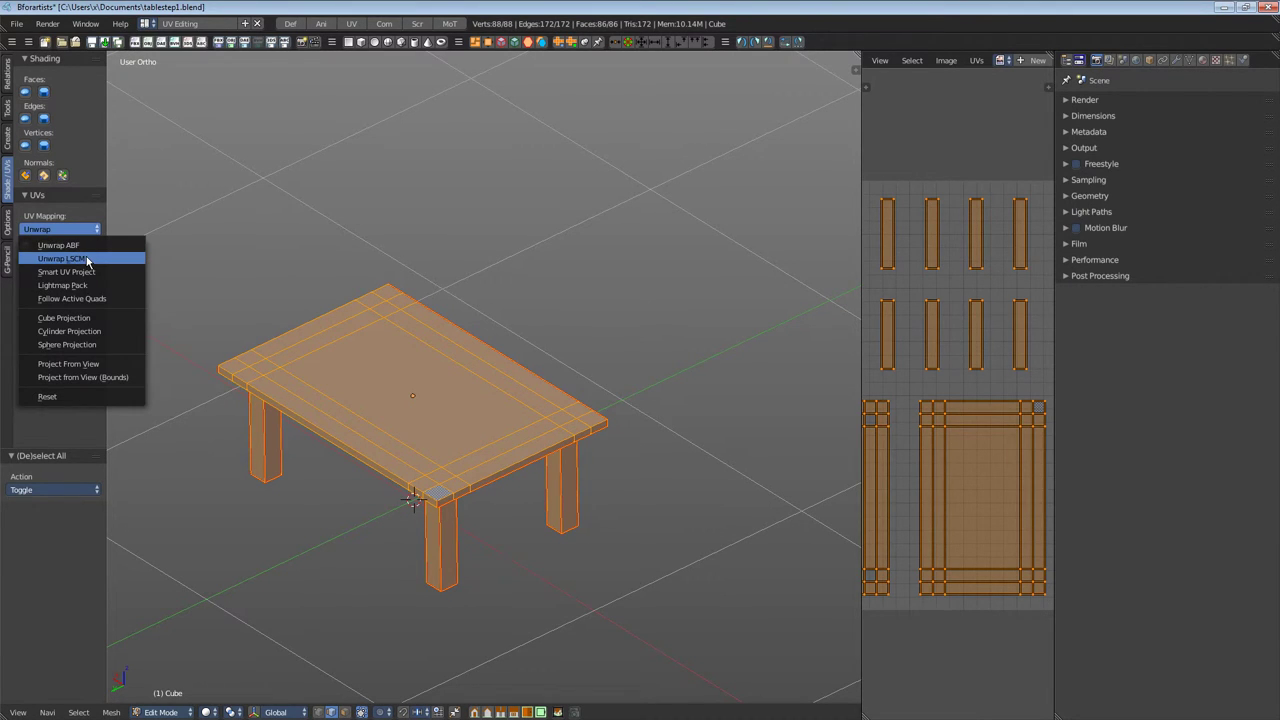
{"action": "left_click", "coordinate": [87, 260]}
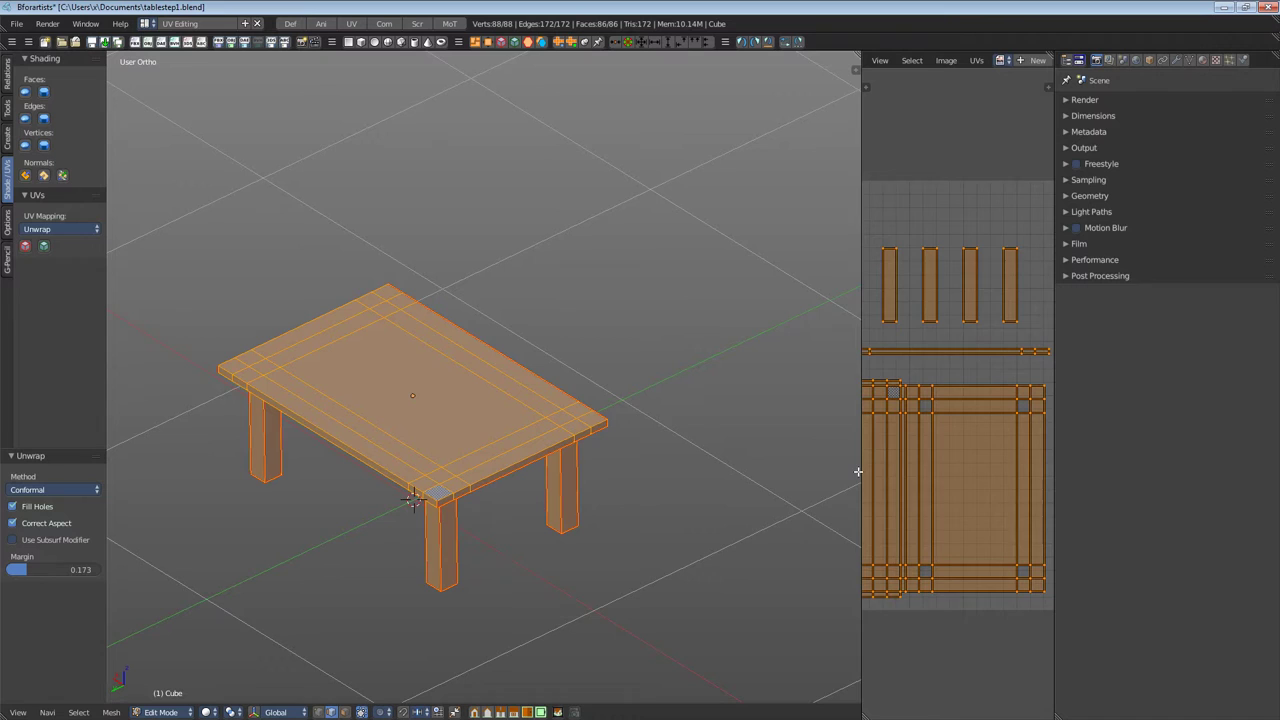
{"action": "left_click_drag", "start_coordinate": [858, 471], "coordinate": [486, 471]}
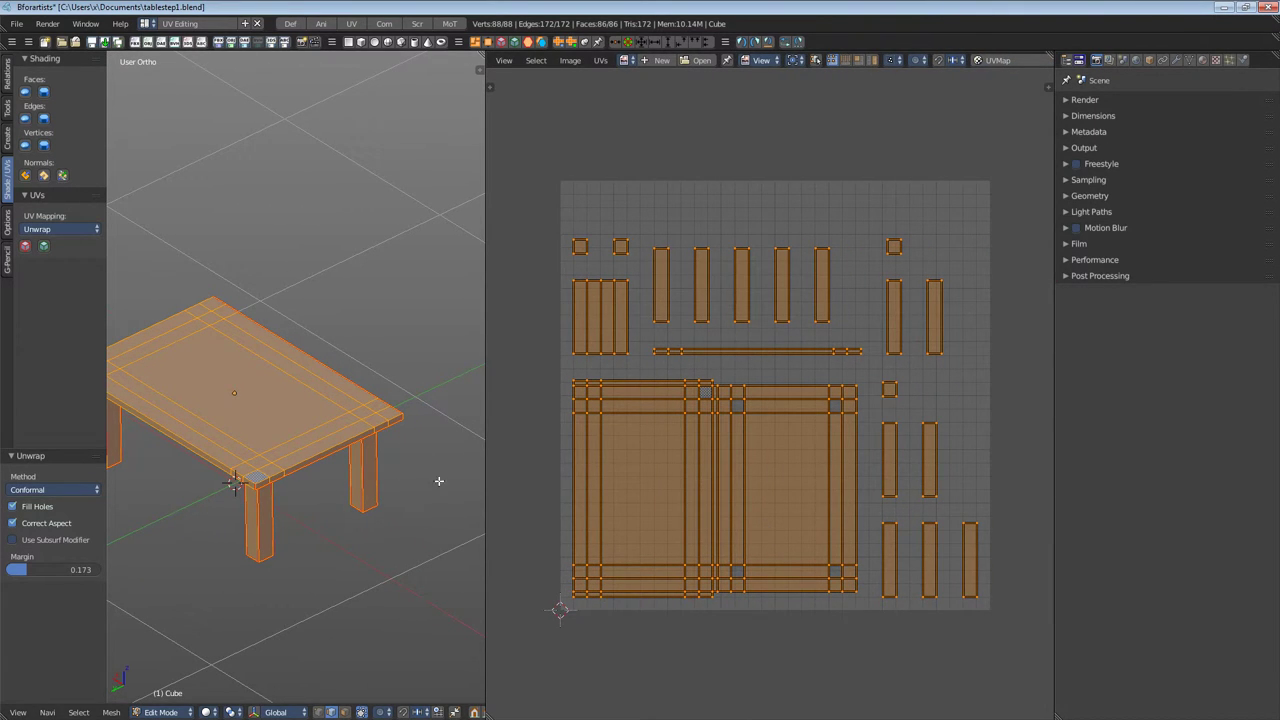
{"action": "left_click_drag", "start_coordinate": [485, 466], "coordinate": [657, 466]}
{"action": "middle_click_drag", "start_coordinate": [400, 480], "coordinate": [305, 477]}
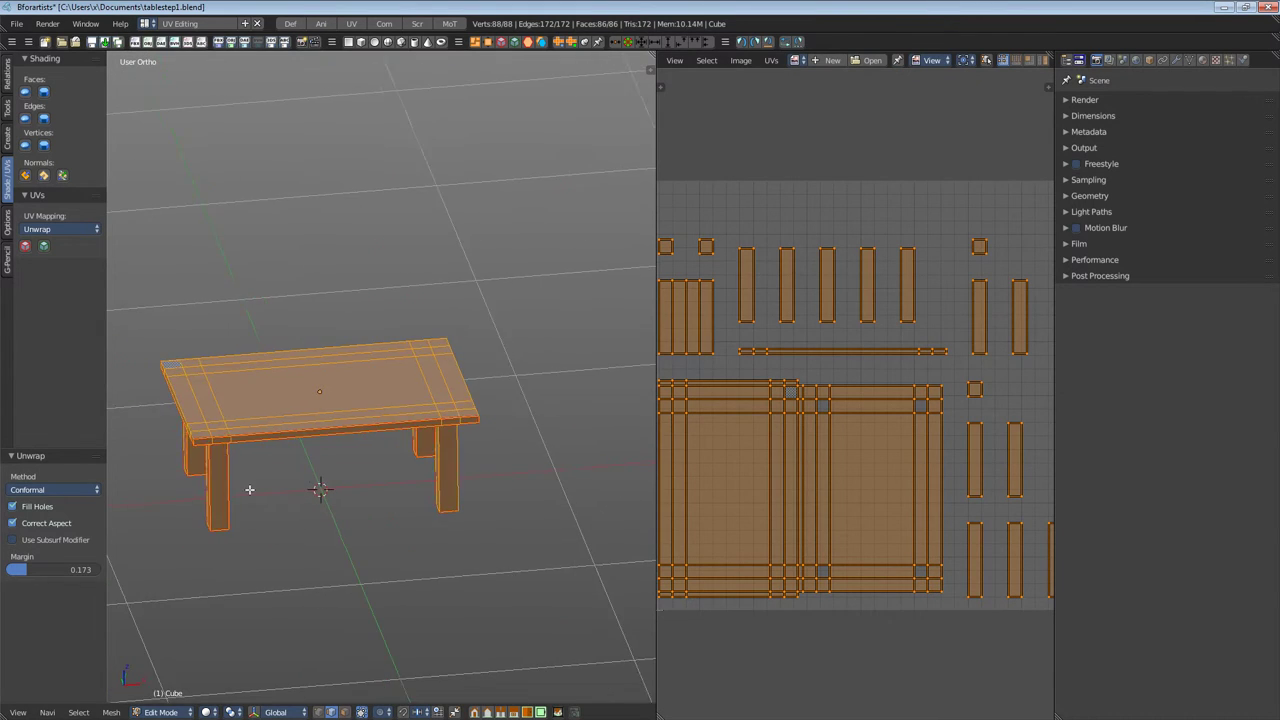
{"action": "scroll", "coordinate": [305, 477], "scroll_direction": "up", "scroll_amount": 3}
Clear the seam along the tabletop's front edge path
{"action": "right_click", "coordinate": [543, 443]}
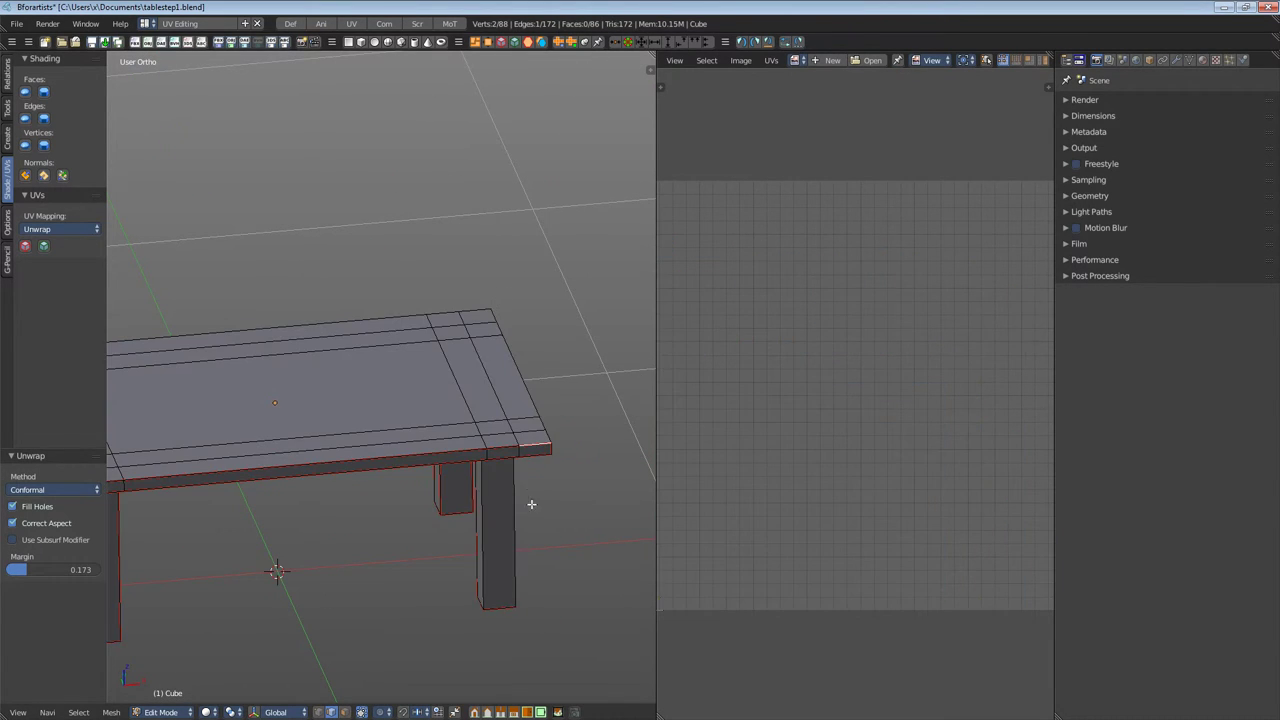
{"action": "middle_click_drag", "start_coordinate": [531, 503], "coordinate": [300, 495]}
{"action": "right_click", "coordinate": [242, 476], "text": "ctrl"}
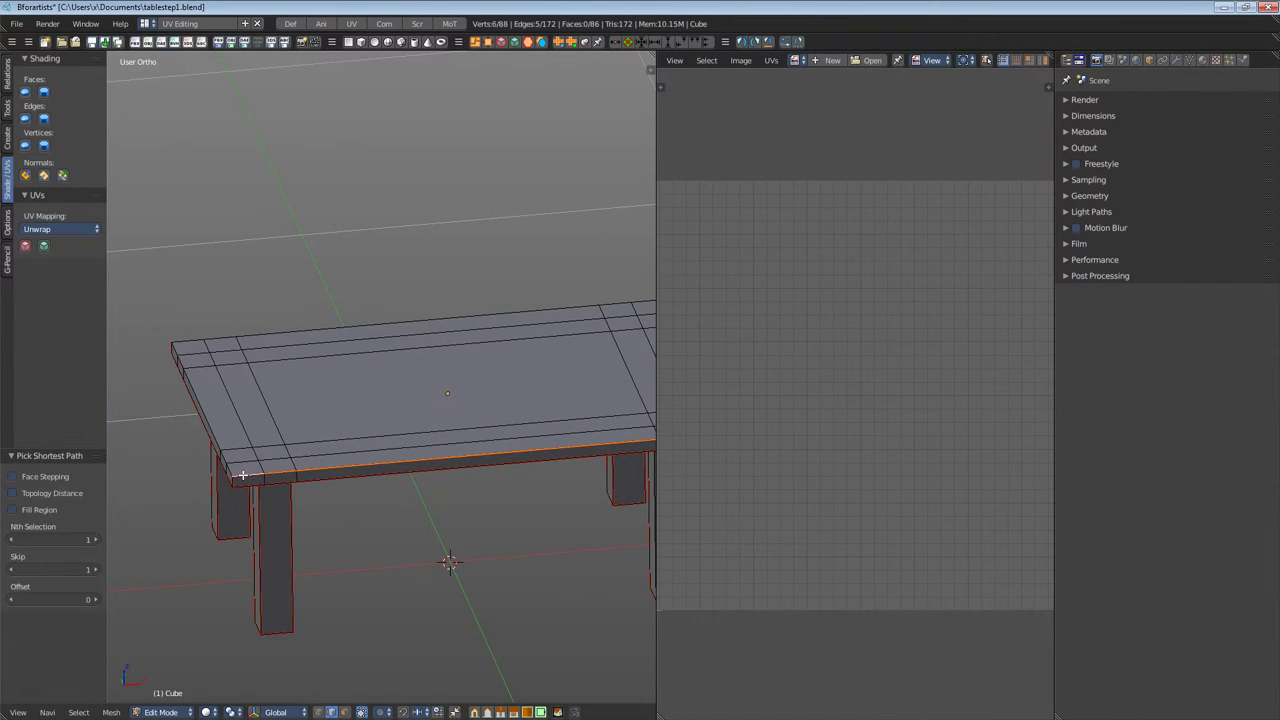
{"action": "key", "text": "ctrl+e"}
{"action": "left_click", "coordinate": [300, 486]}
{"action": "middle_click_drag", "start_coordinate": [300, 486], "coordinate": [325, 459]}
Inspect the vertical edges of the near leg and the left leg
{"action": "right_click", "coordinate": [318, 460]}
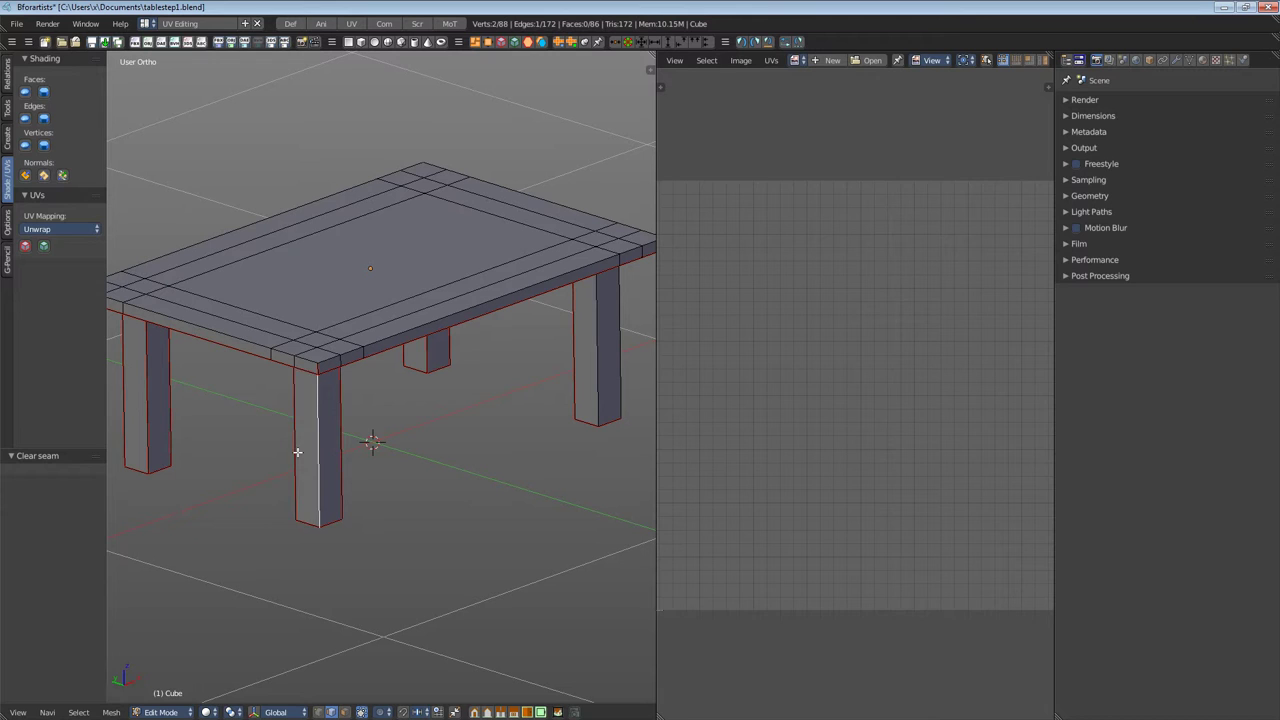
{"action": "right_click", "coordinate": [297, 449]}
{"action": "right_click", "coordinate": [331, 451]}
{"action": "right_click", "coordinate": [148, 427]}
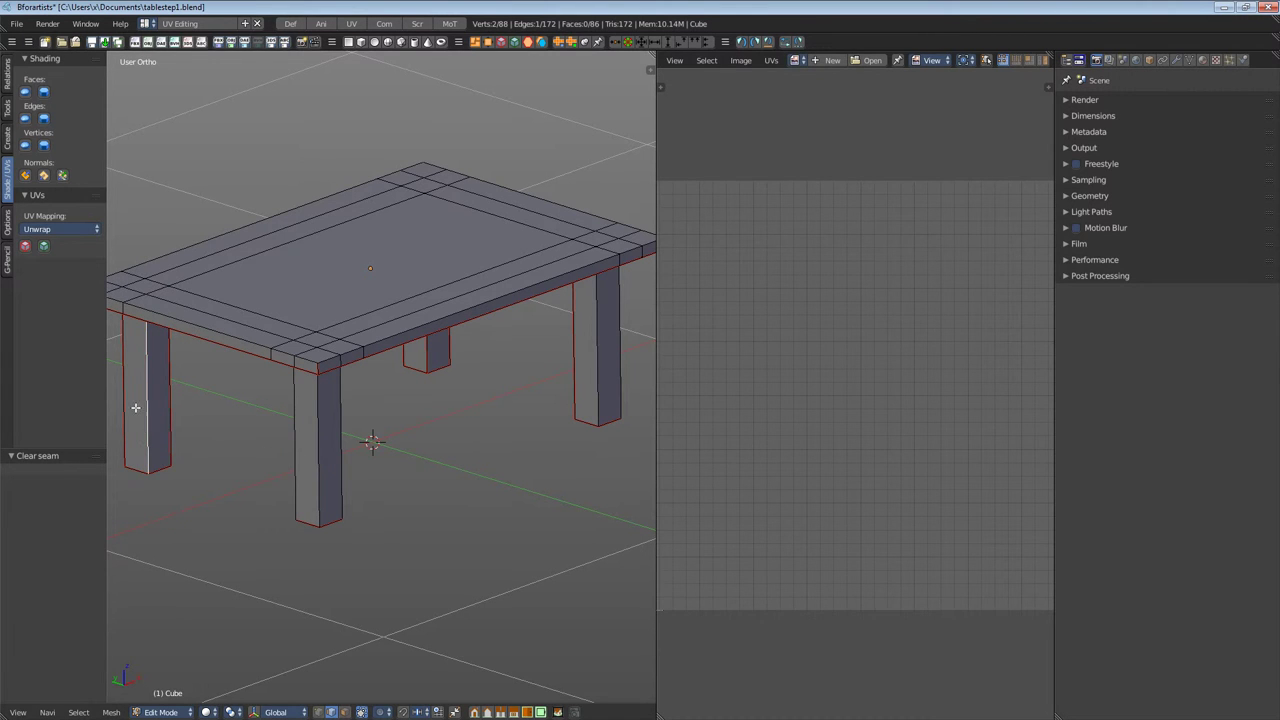
{"action": "right_click", "coordinate": [134, 410]}
{"action": "middle_click_drag", "start_coordinate": [234, 437], "coordinate": [121, 367]}
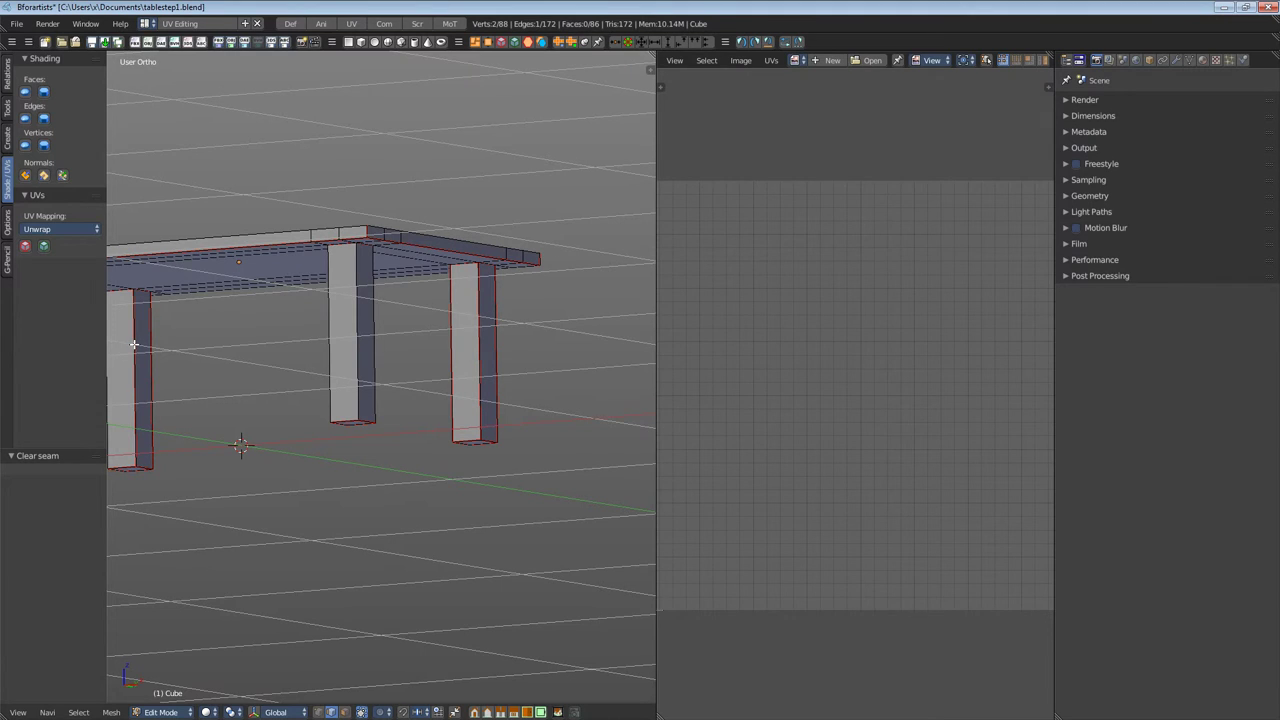
Check the vertical edges of the left and right legs, then select the whole table
{"action": "right_click", "coordinate": [153, 355]}
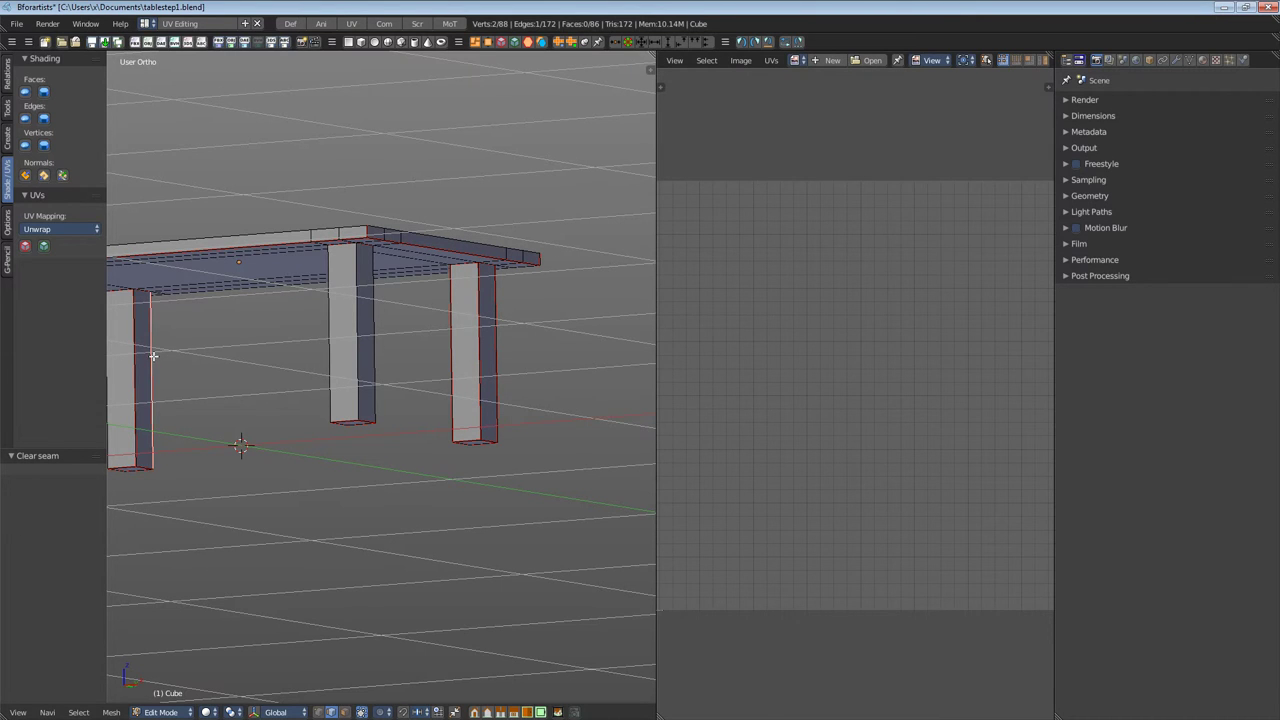
{"action": "right_click", "coordinate": [495, 371]}
{"action": "middle_click_drag", "start_coordinate": [537, 371], "coordinate": [378, 412]}
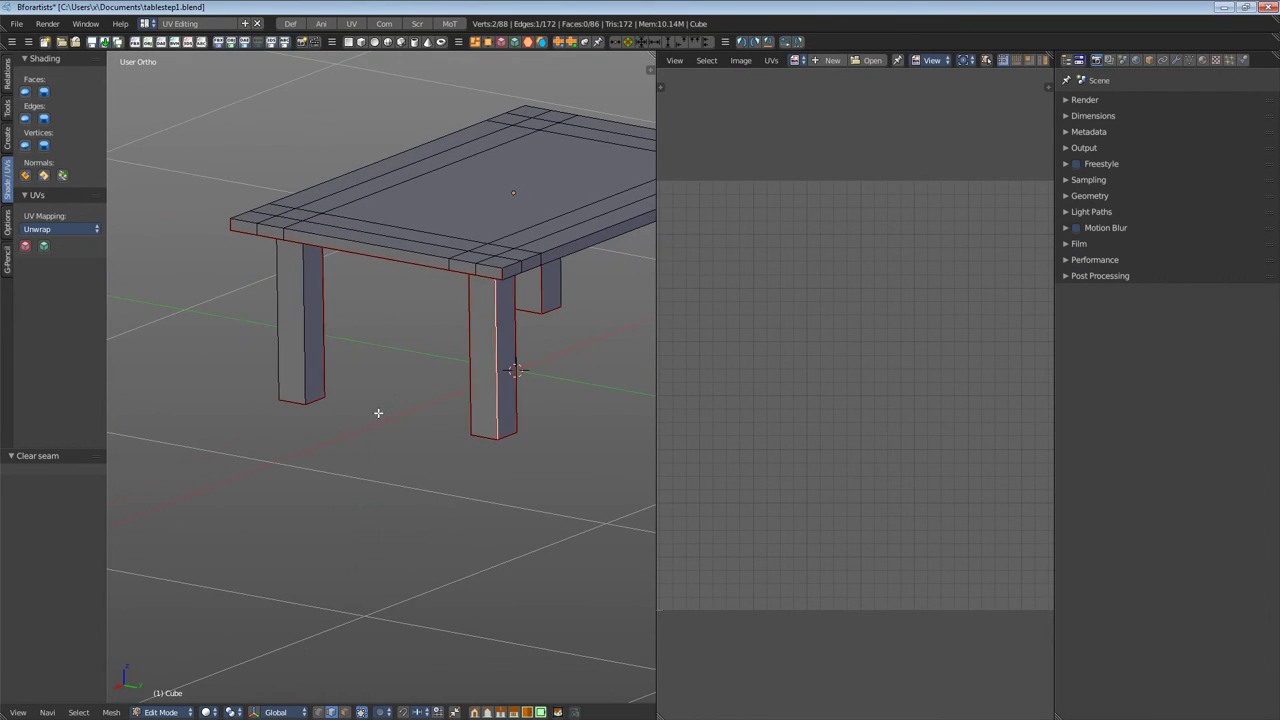
{"action": "right_click", "coordinate": [470, 368]}
{"action": "right_click", "coordinate": [517, 338]}
{"action": "middle_click_drag", "start_coordinate": [510, 383], "coordinate": [451, 392]}
{"action": "middle_click_drag", "start_coordinate": [562, 388], "coordinate": [367, 392], "text": "shift"}
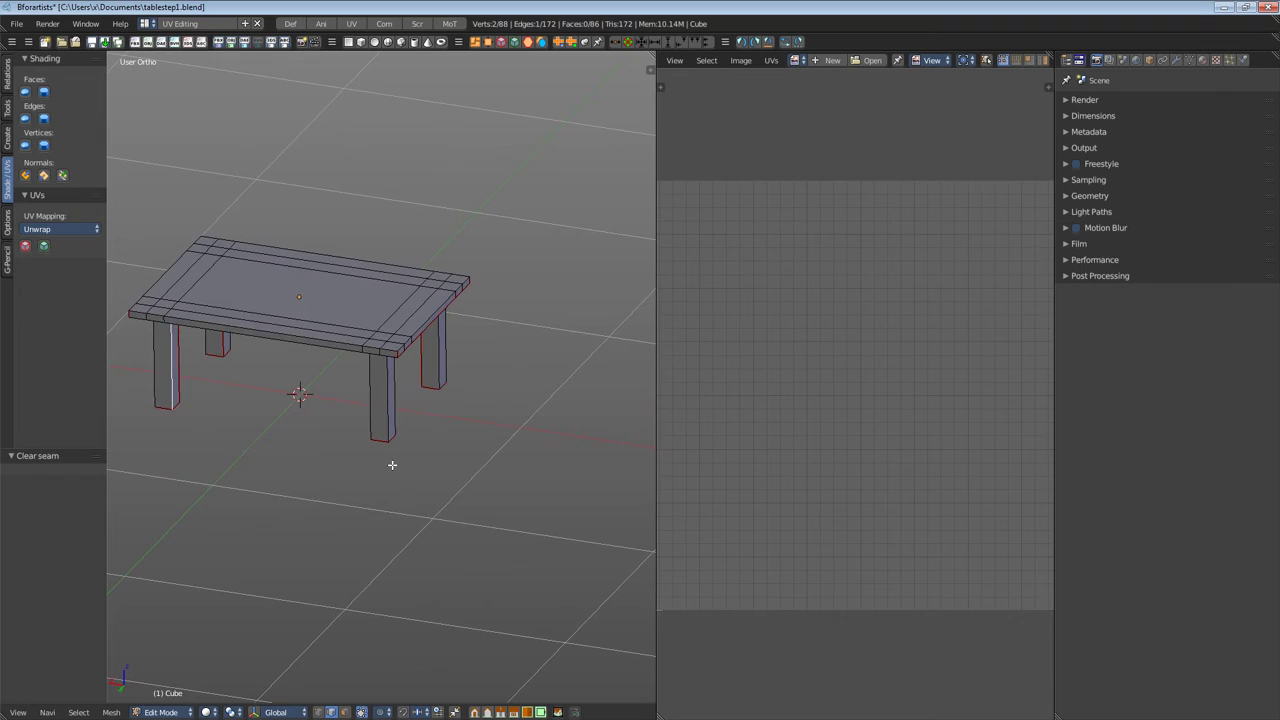
{"action": "key", "text": "a"}
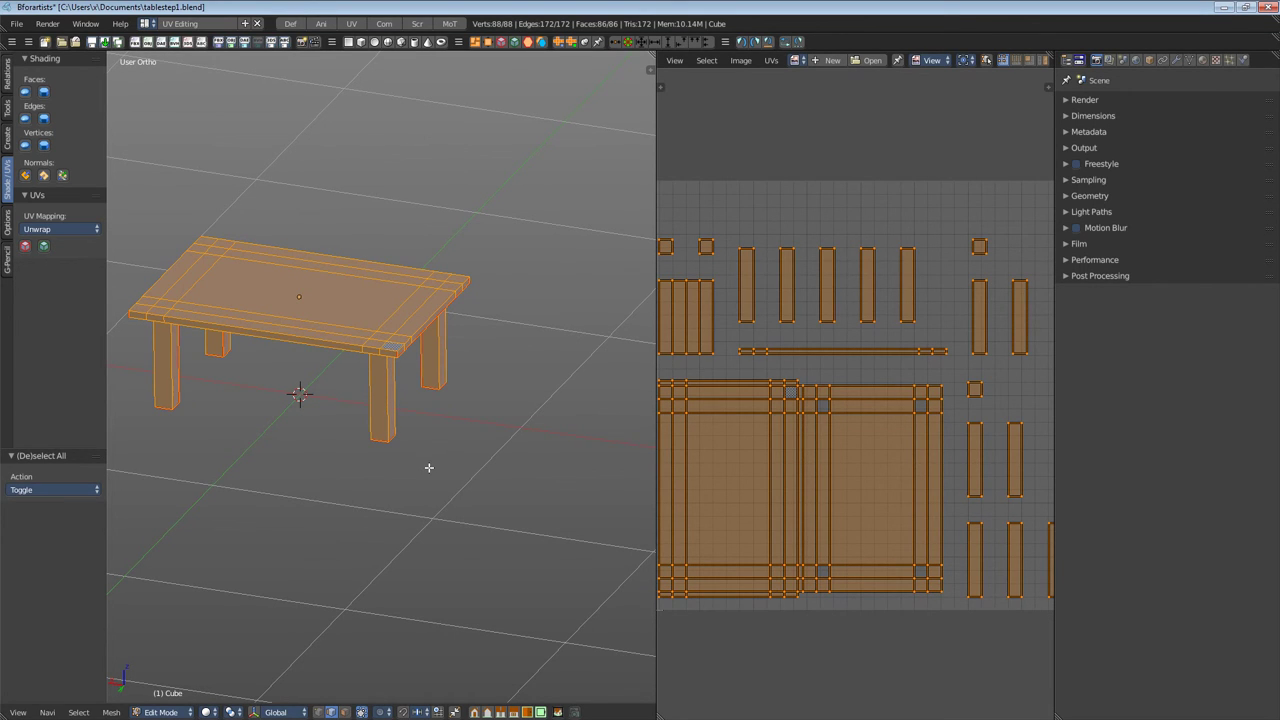
Unwrap the table again and lower the island margin to 0.038
{"action": "key", "text": "u"}
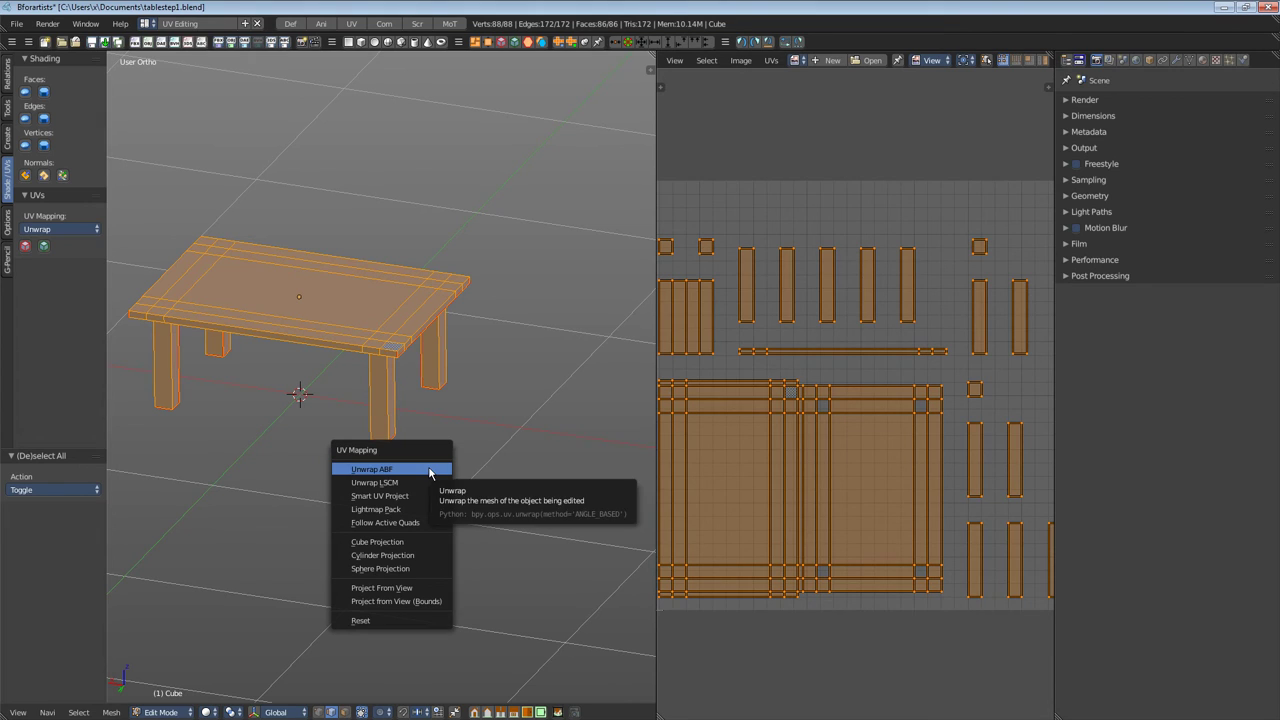
{"action": "left_click", "coordinate": [420, 478]}
{"action": "scroll", "coordinate": [982, 396], "scroll_direction": "down", "scroll_amount": 2}
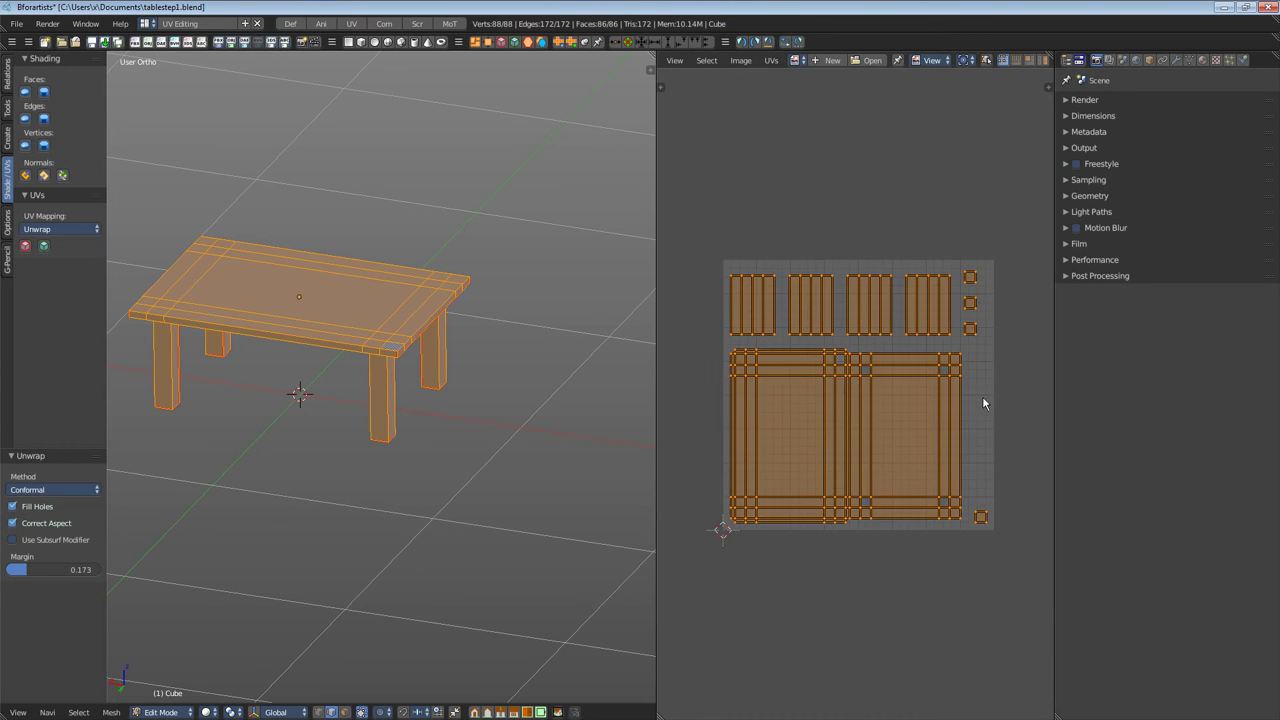
{"action": "scroll", "coordinate": [964, 408], "scroll_direction": "up", "scroll_amount": 1}
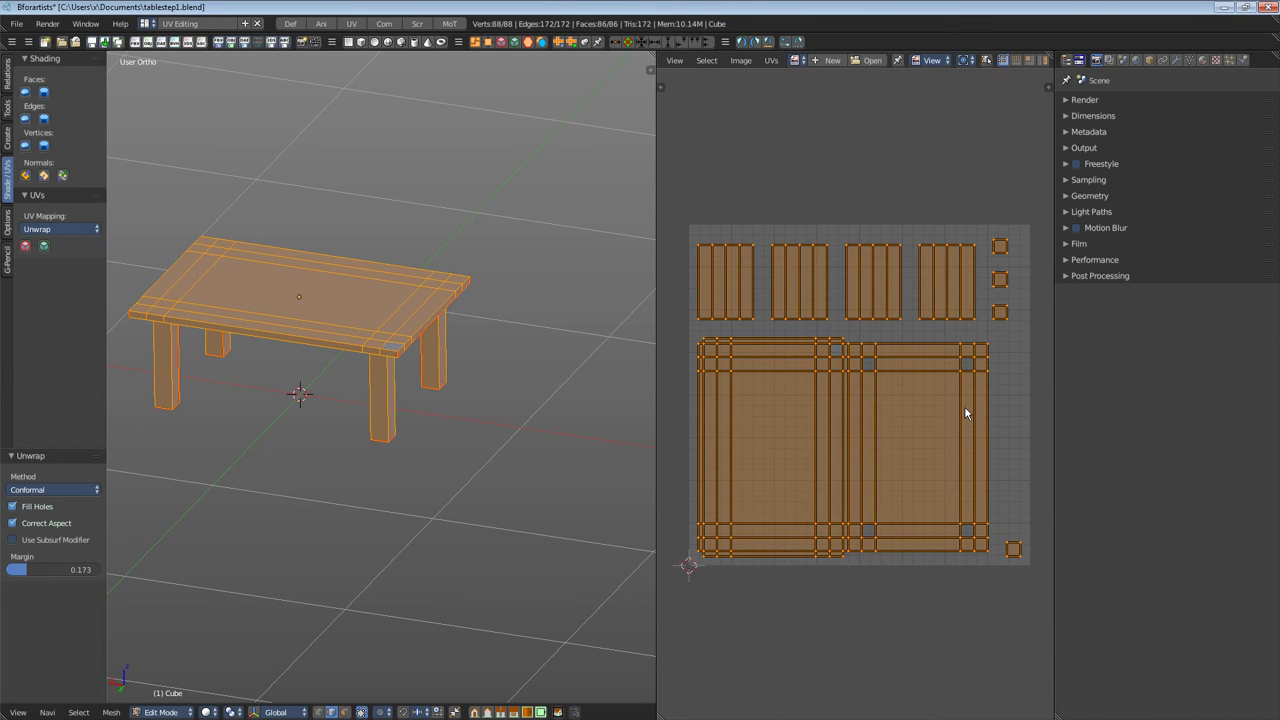
{"action": "left_click_drag", "start_coordinate": [37, 574], "coordinate": [23, 574]}
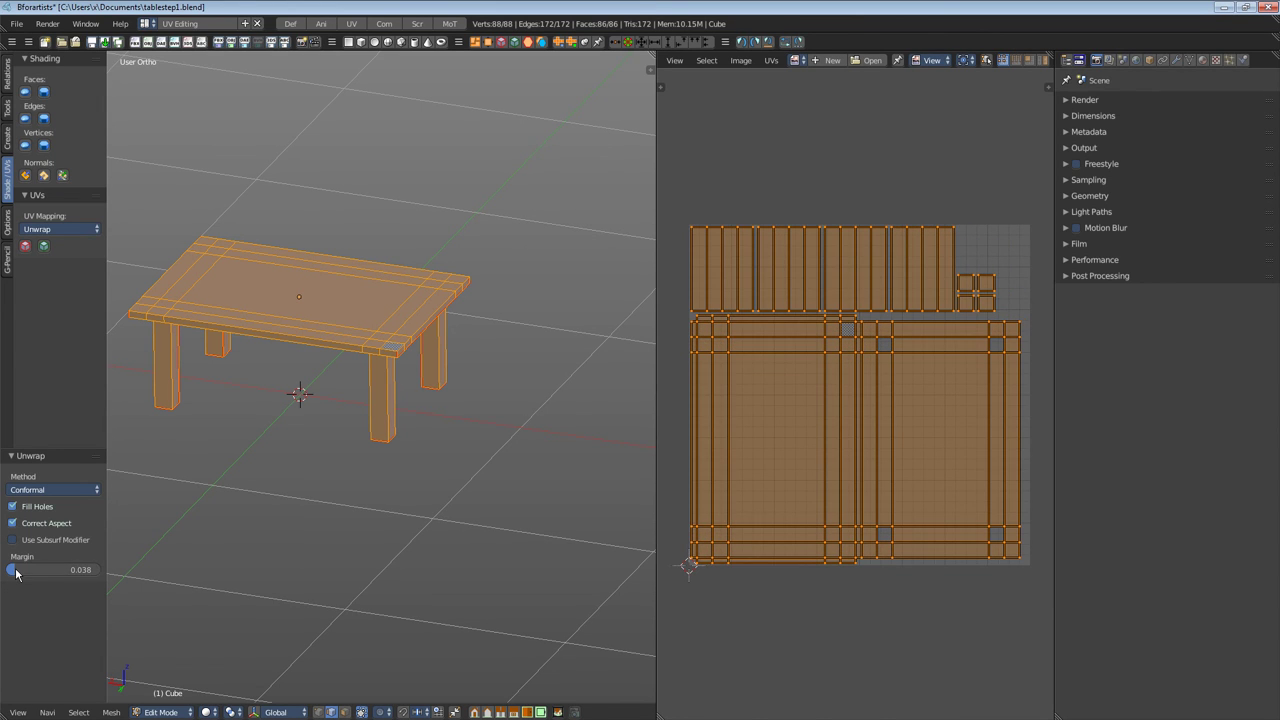